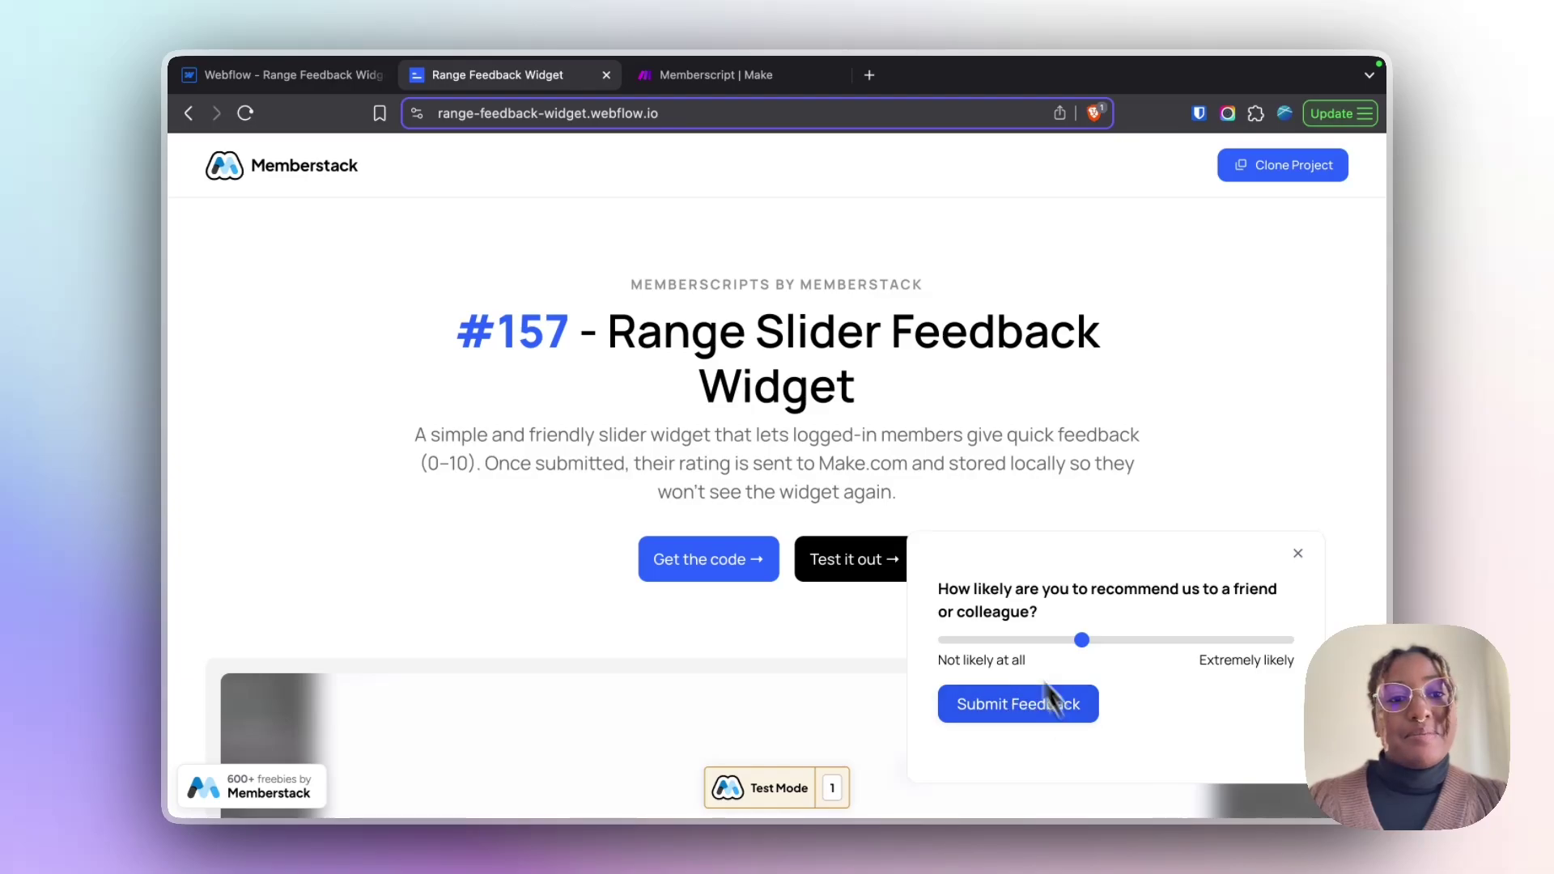
Step: Submit a low slider rating through the feedback widget on the live page, dismiss the widget and reload the page
{"action": "scroll", "coordinate": [1155, 496], "scroll_direction": "down", "scroll_amount": 1}
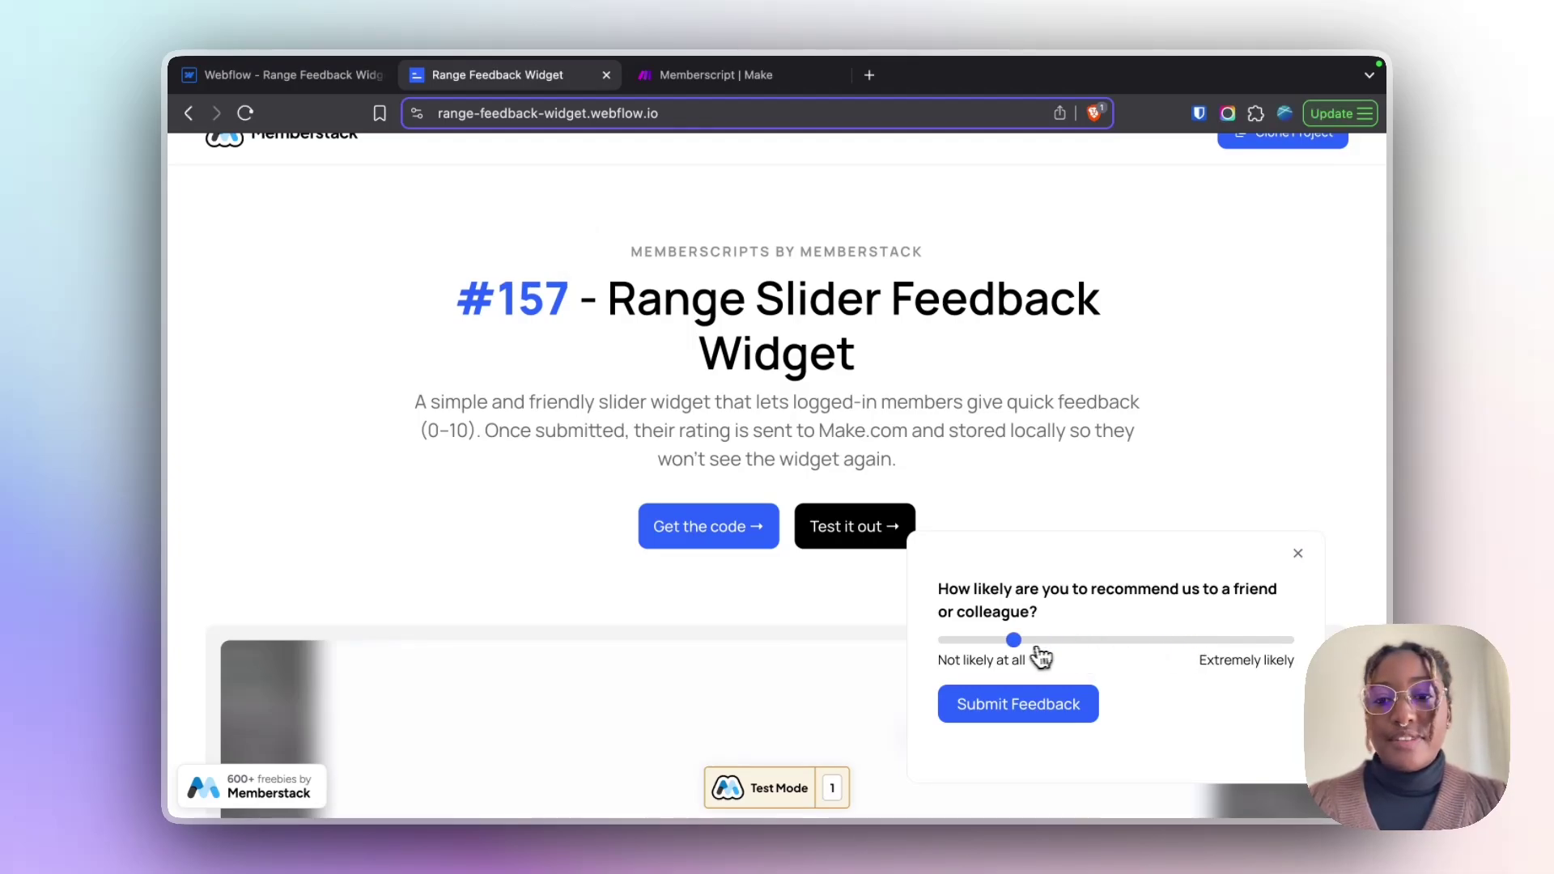
{"action": "left_click", "coordinate": [1077, 717]}
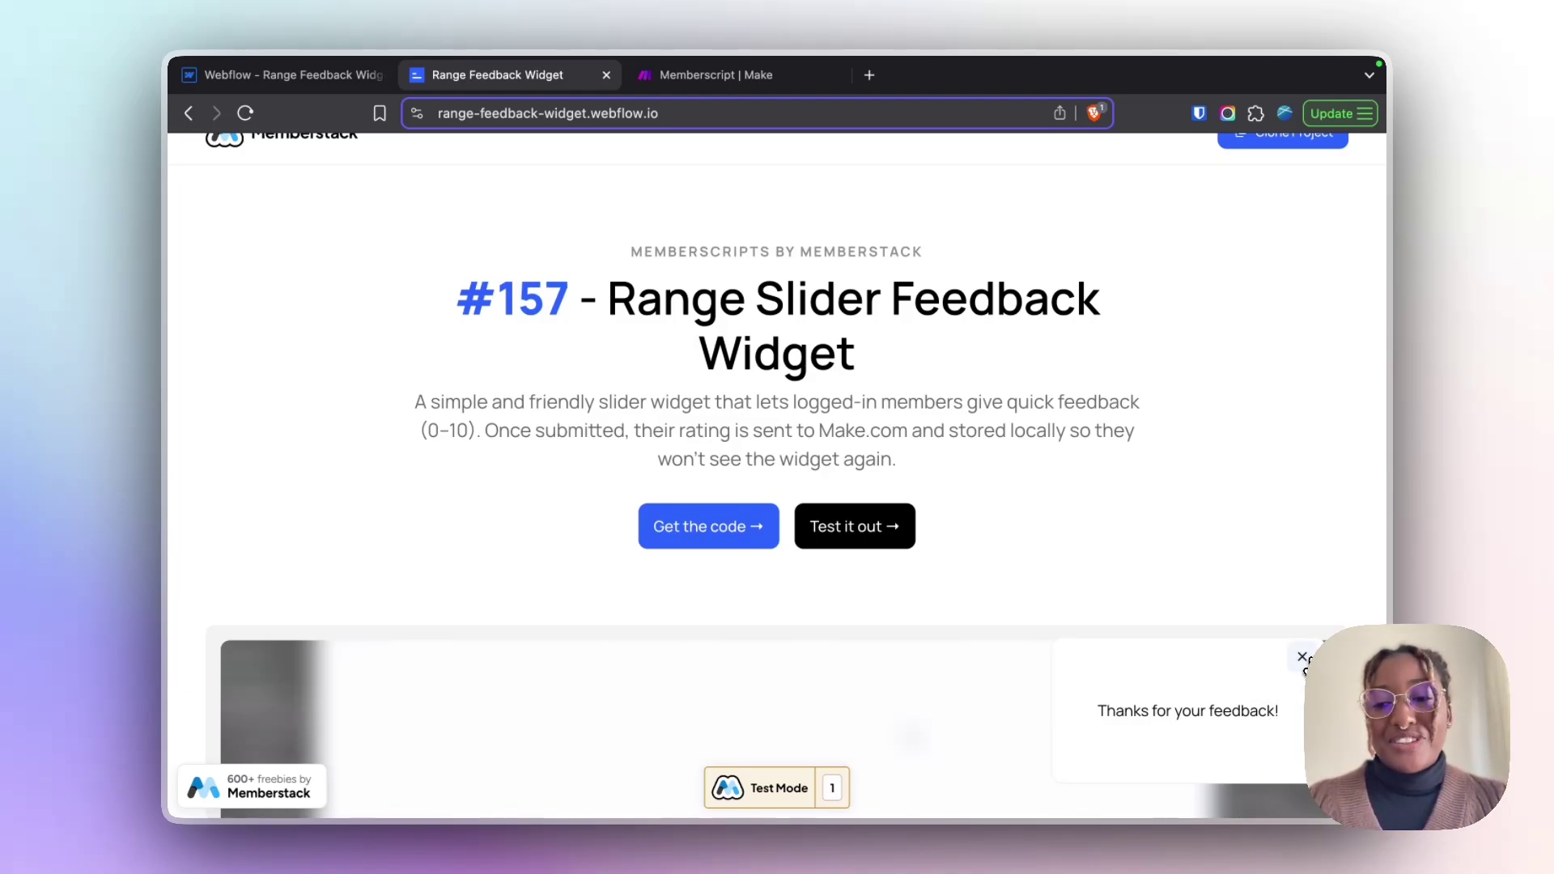
{"action": "left_click", "coordinate": [1303, 658]}
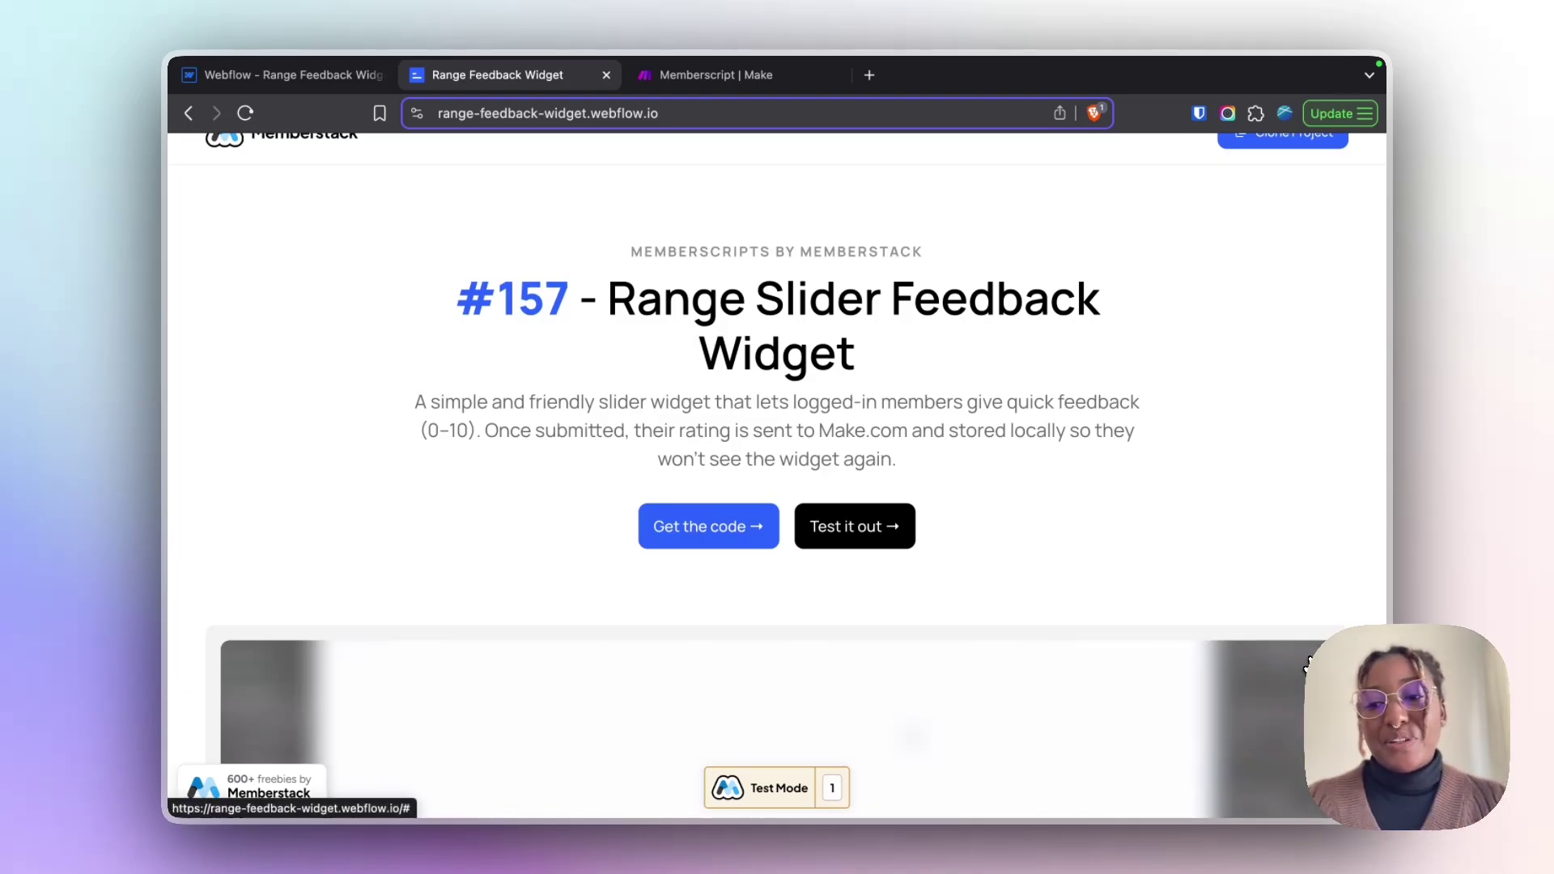
{"action": "left_click", "coordinate": [248, 115]}
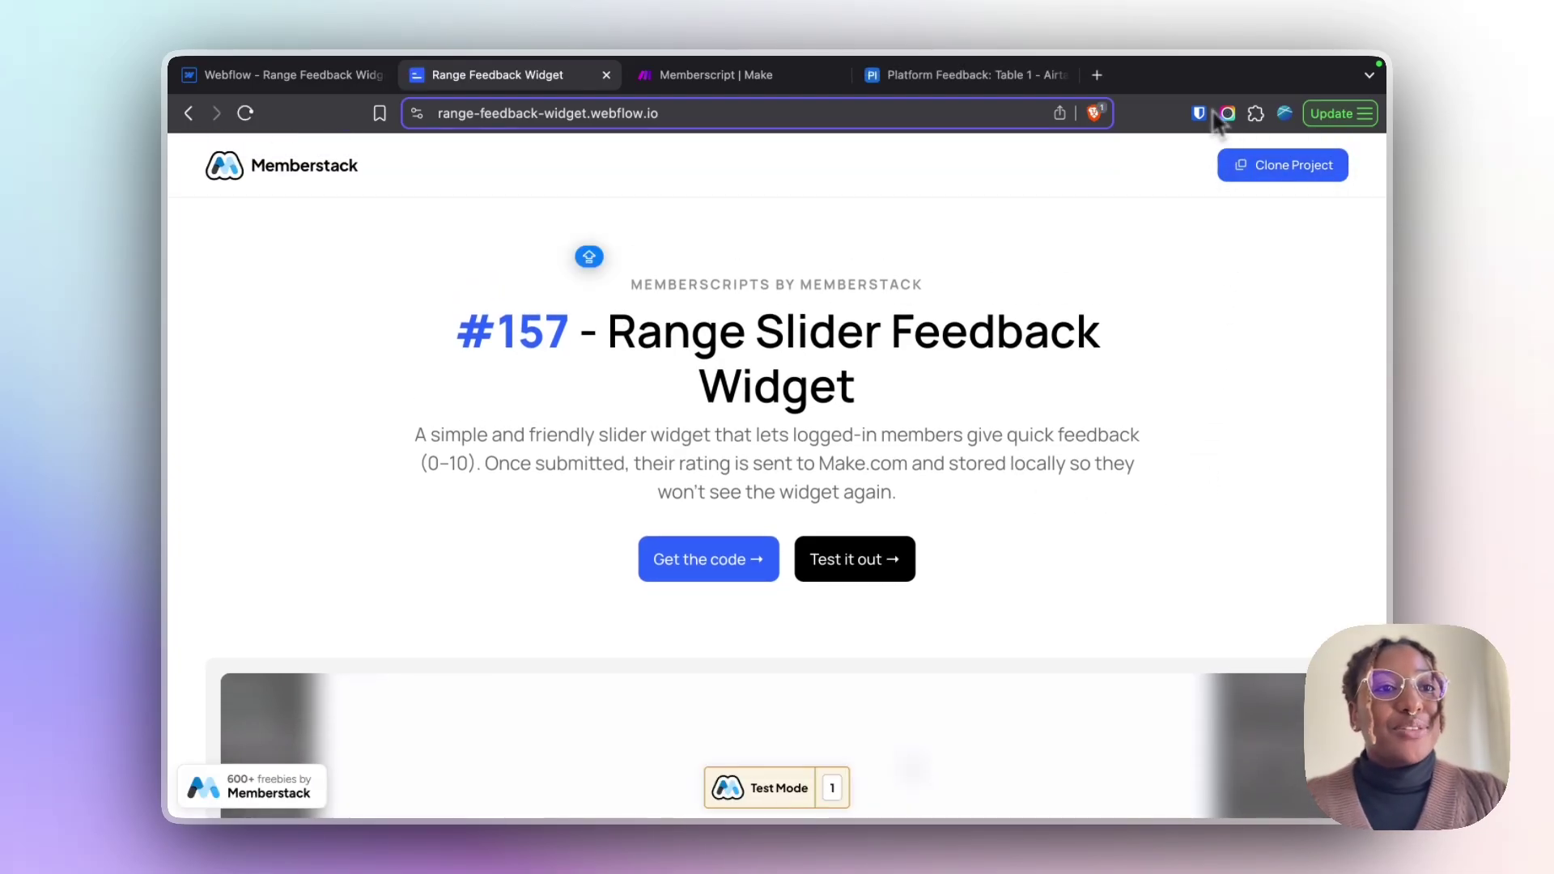
Step: Switch to the Webflow project and review the start of the page's footer code in Finsweet's Custom Code tool
{"action": "left_click", "coordinate": [296, 85]}
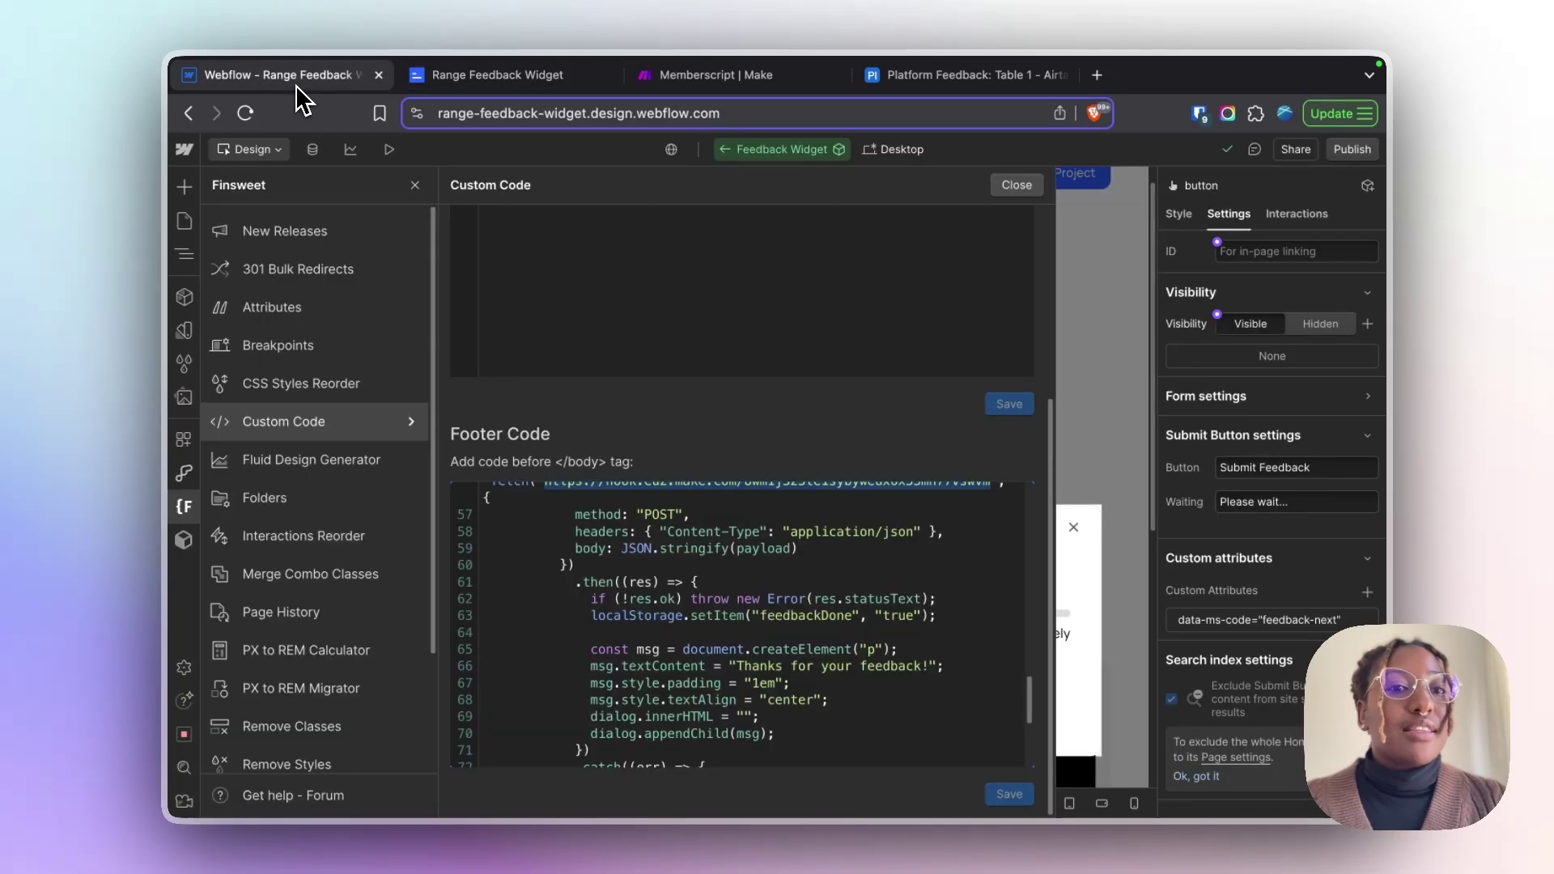
{"action": "left_click", "coordinate": [178, 509]}
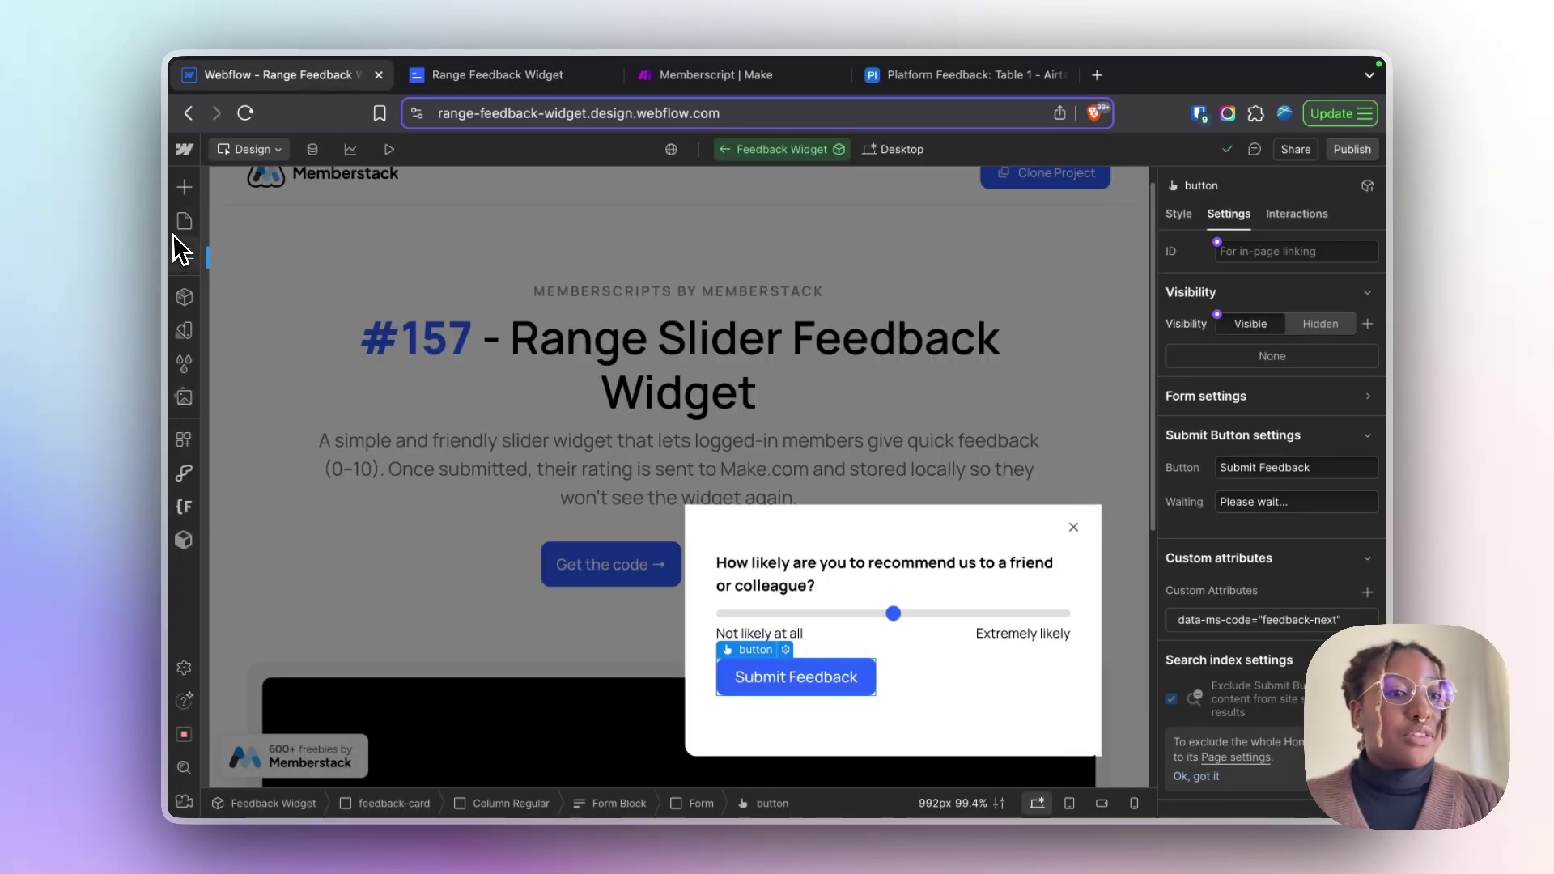
{"action": "left_click", "coordinate": [184, 508]}
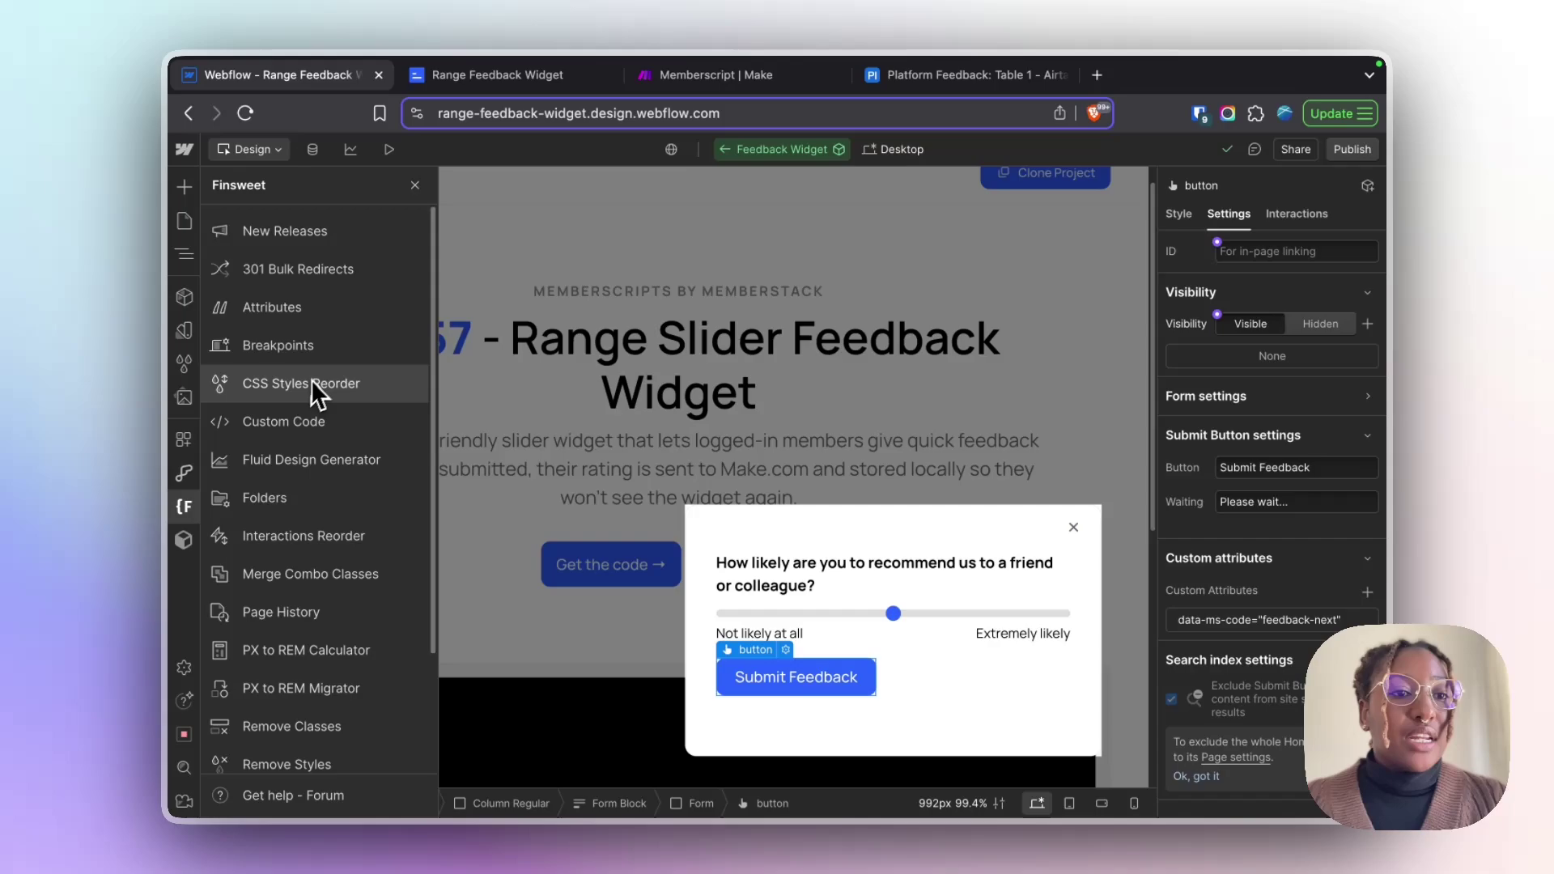
{"action": "left_click", "coordinate": [299, 421]}
{"action": "scroll", "coordinate": [469, 484], "scroll_direction": "down", "scroll_amount": 4}
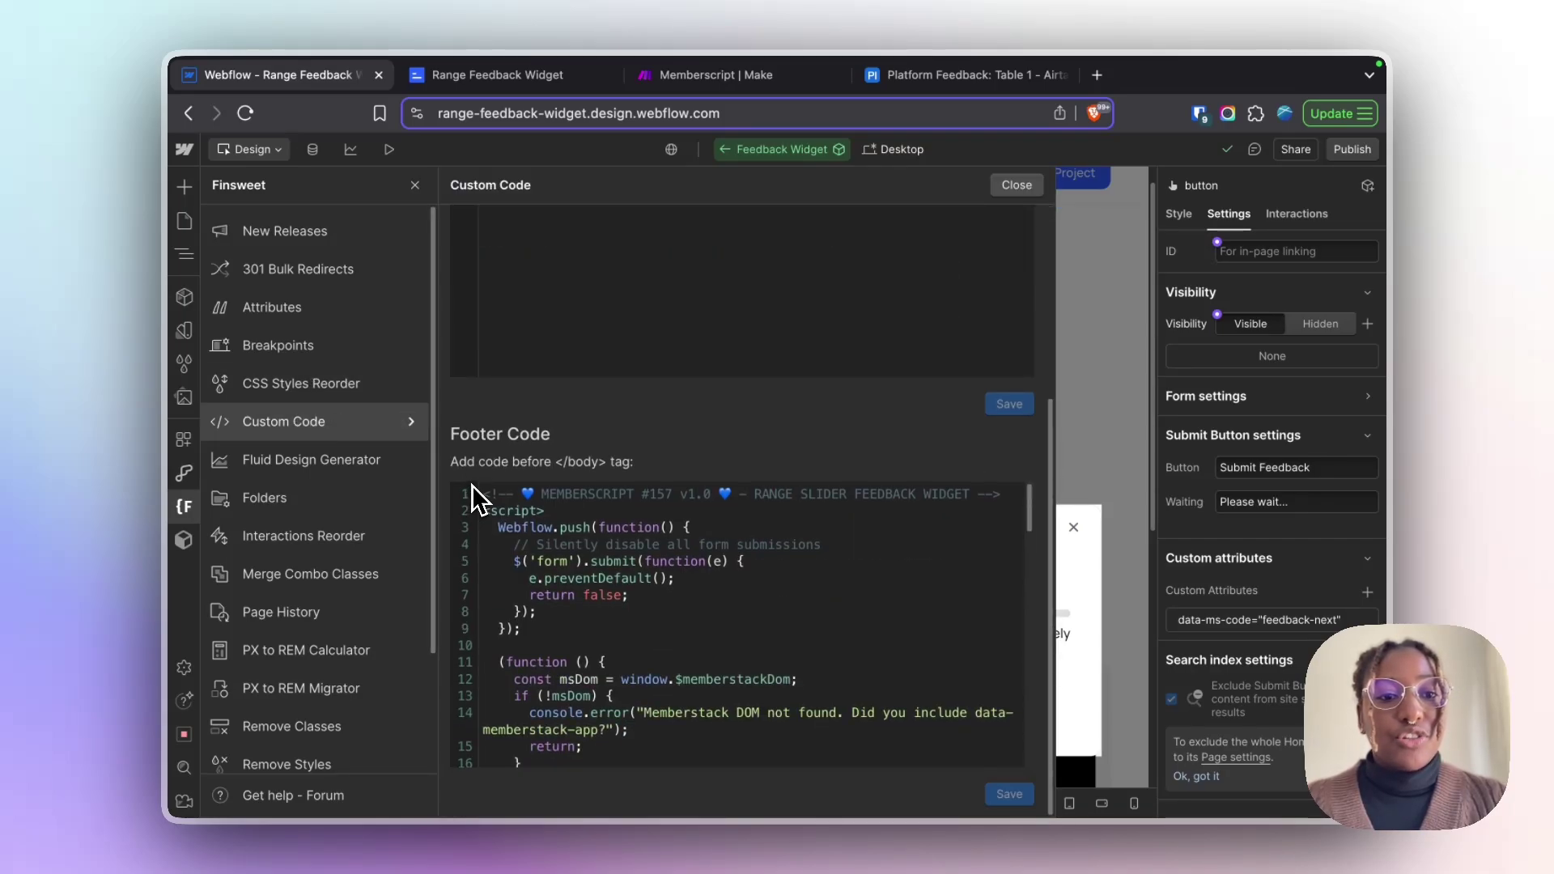
{"action": "scroll", "coordinate": [500, 567], "scroll_direction": "down", "scroll_amount": 1}
{"action": "scroll", "coordinate": [500, 567], "scroll_direction": "up", "scroll_amount": 1}
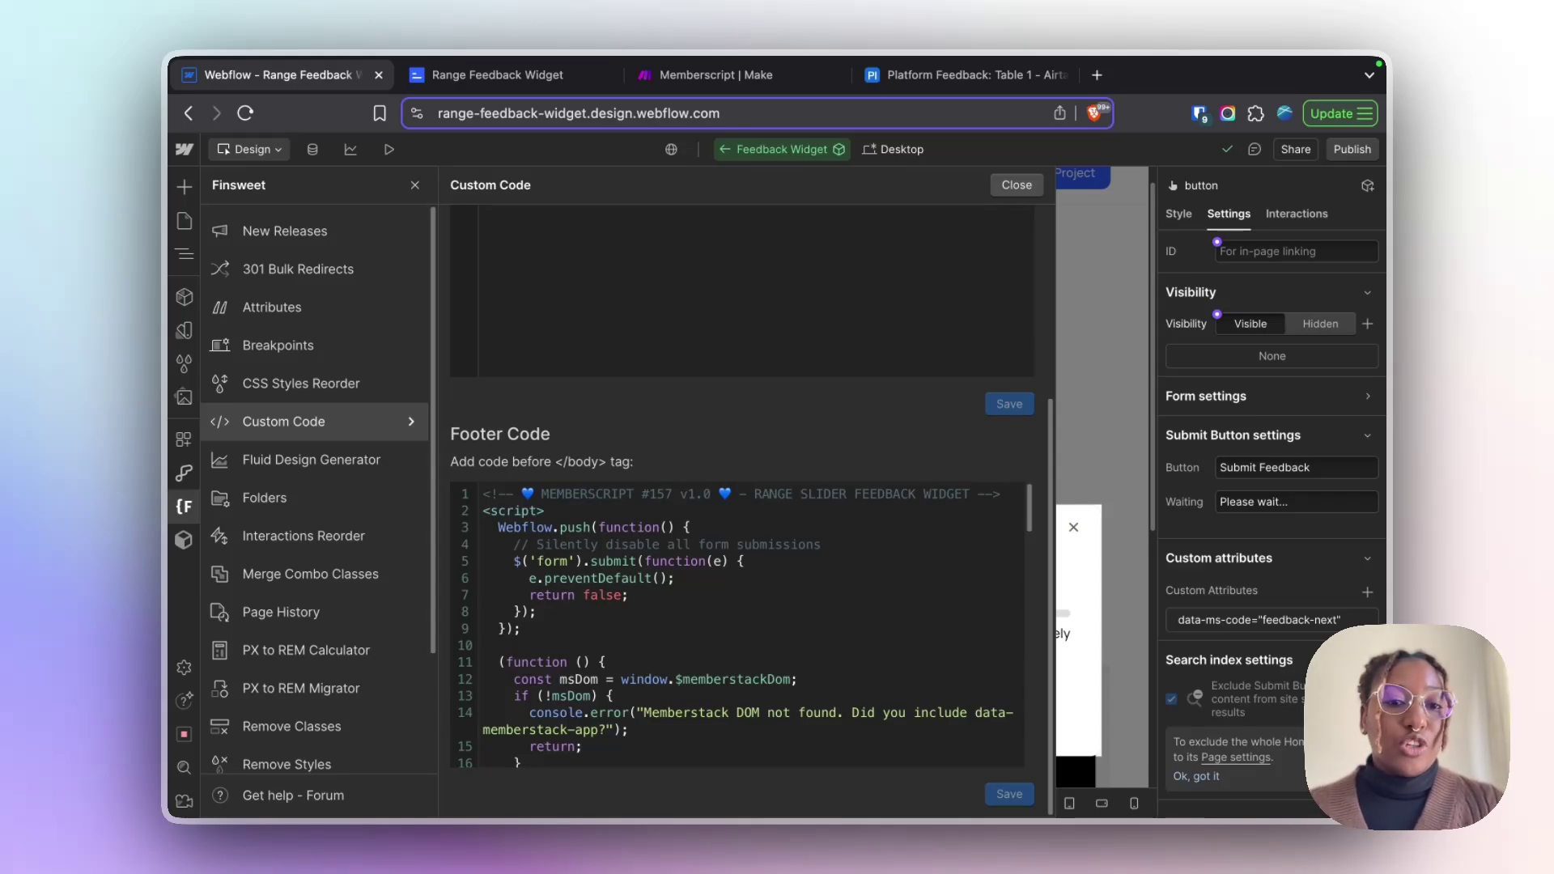
Step: Select feedback-main-wrapper in the element tree and examine its style settings, including its positioning
{"action": "left_click", "coordinate": [187, 256]}
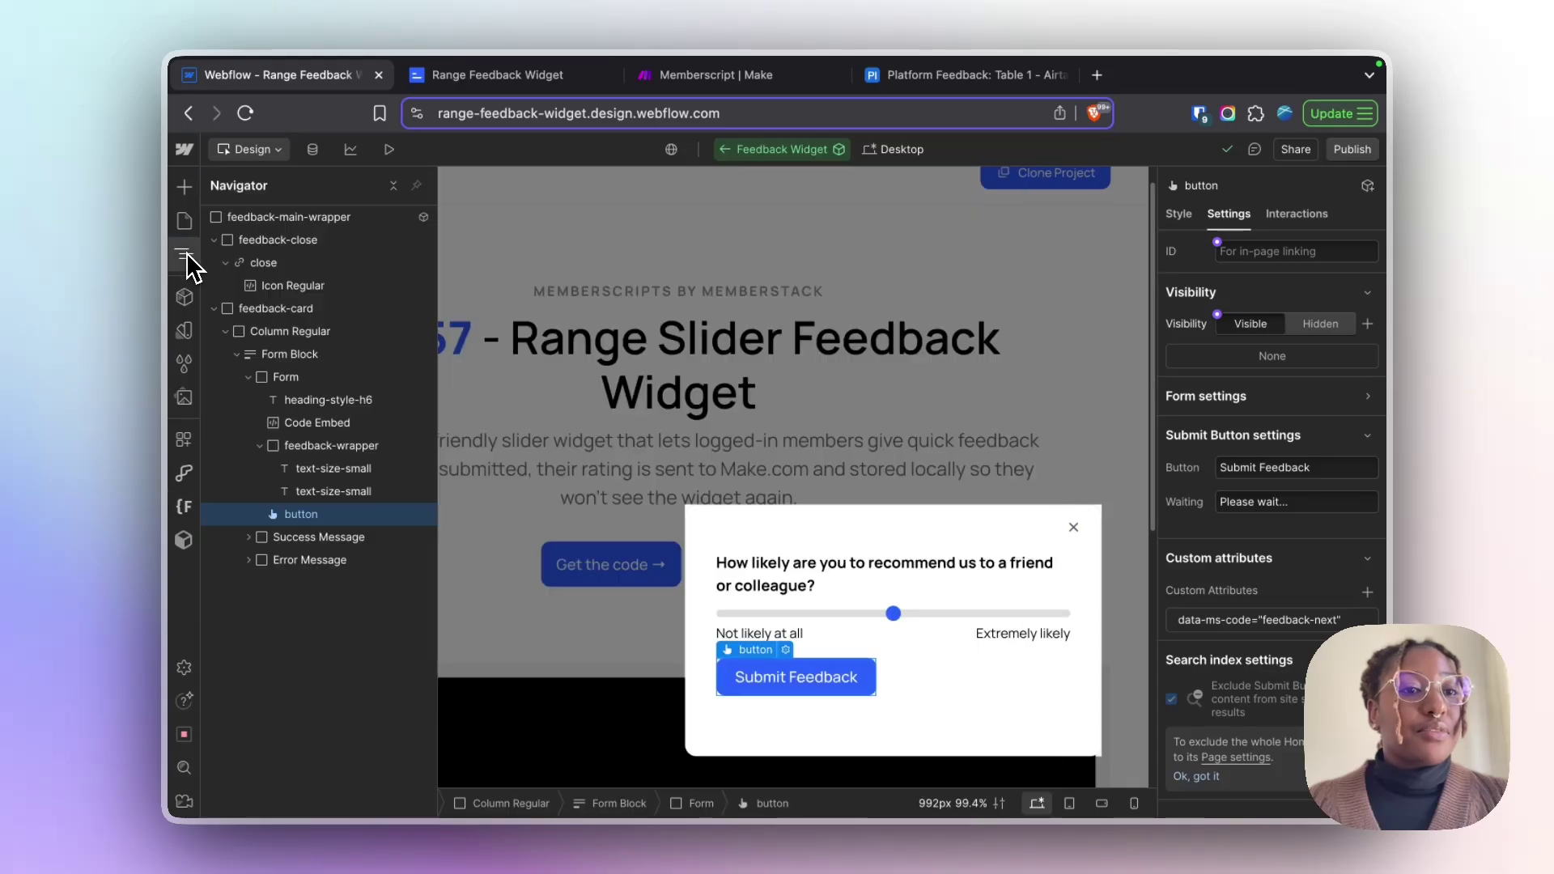
{"action": "left_click", "coordinate": [290, 218]}
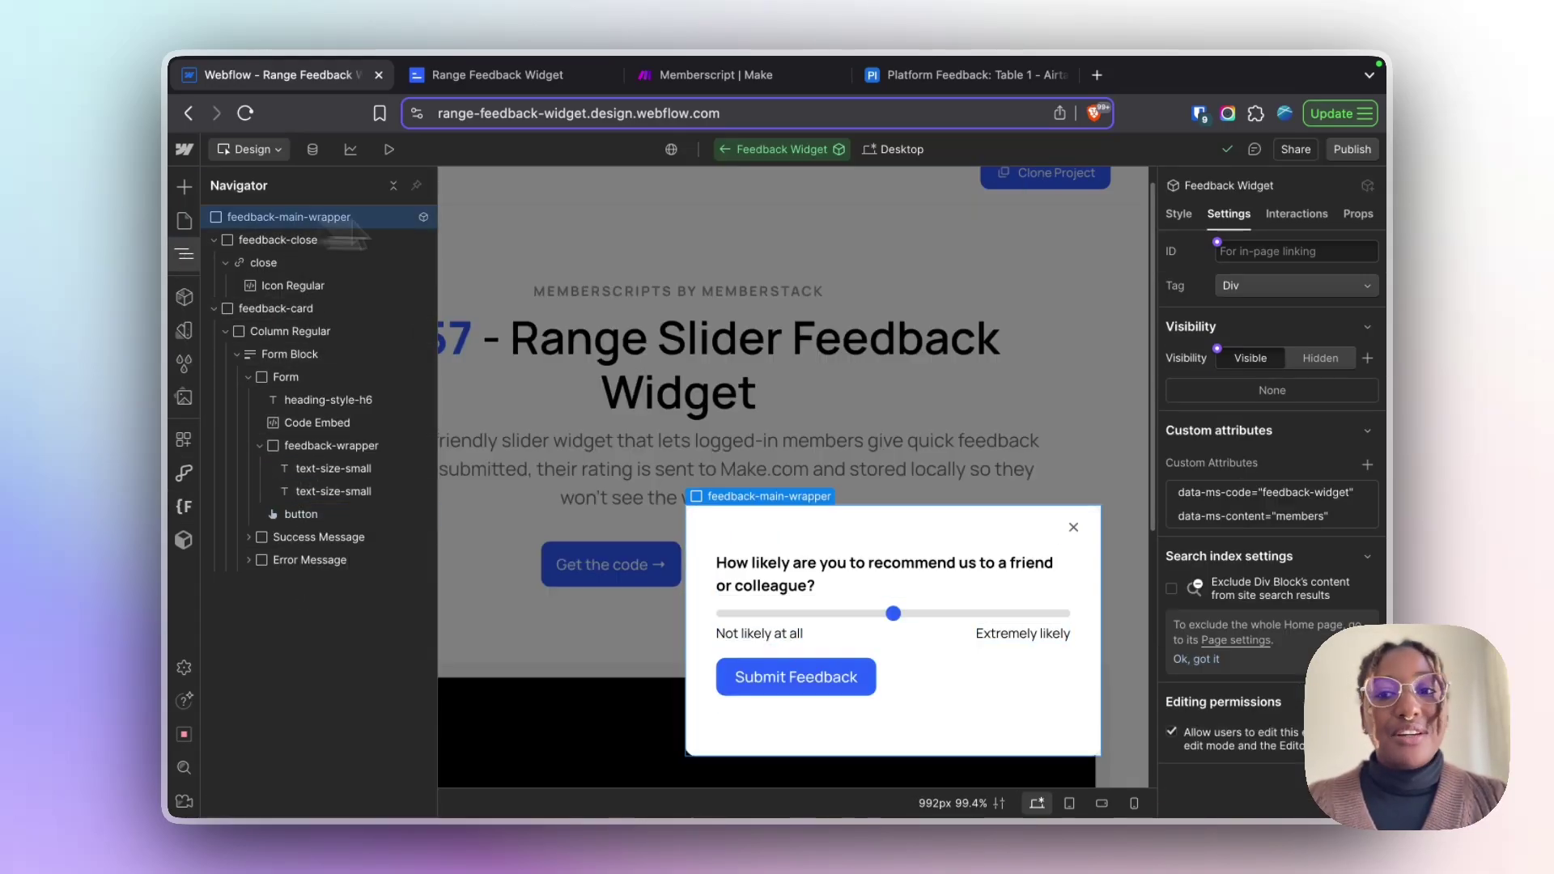
{"action": "left_click", "coordinate": [1178, 214]}
{"action": "scroll", "coordinate": [1247, 386], "scroll_direction": "down", "scroll_amount": 5}
{"action": "scroll", "coordinate": [1260, 385], "scroll_direction": "up", "scroll_amount": 5}
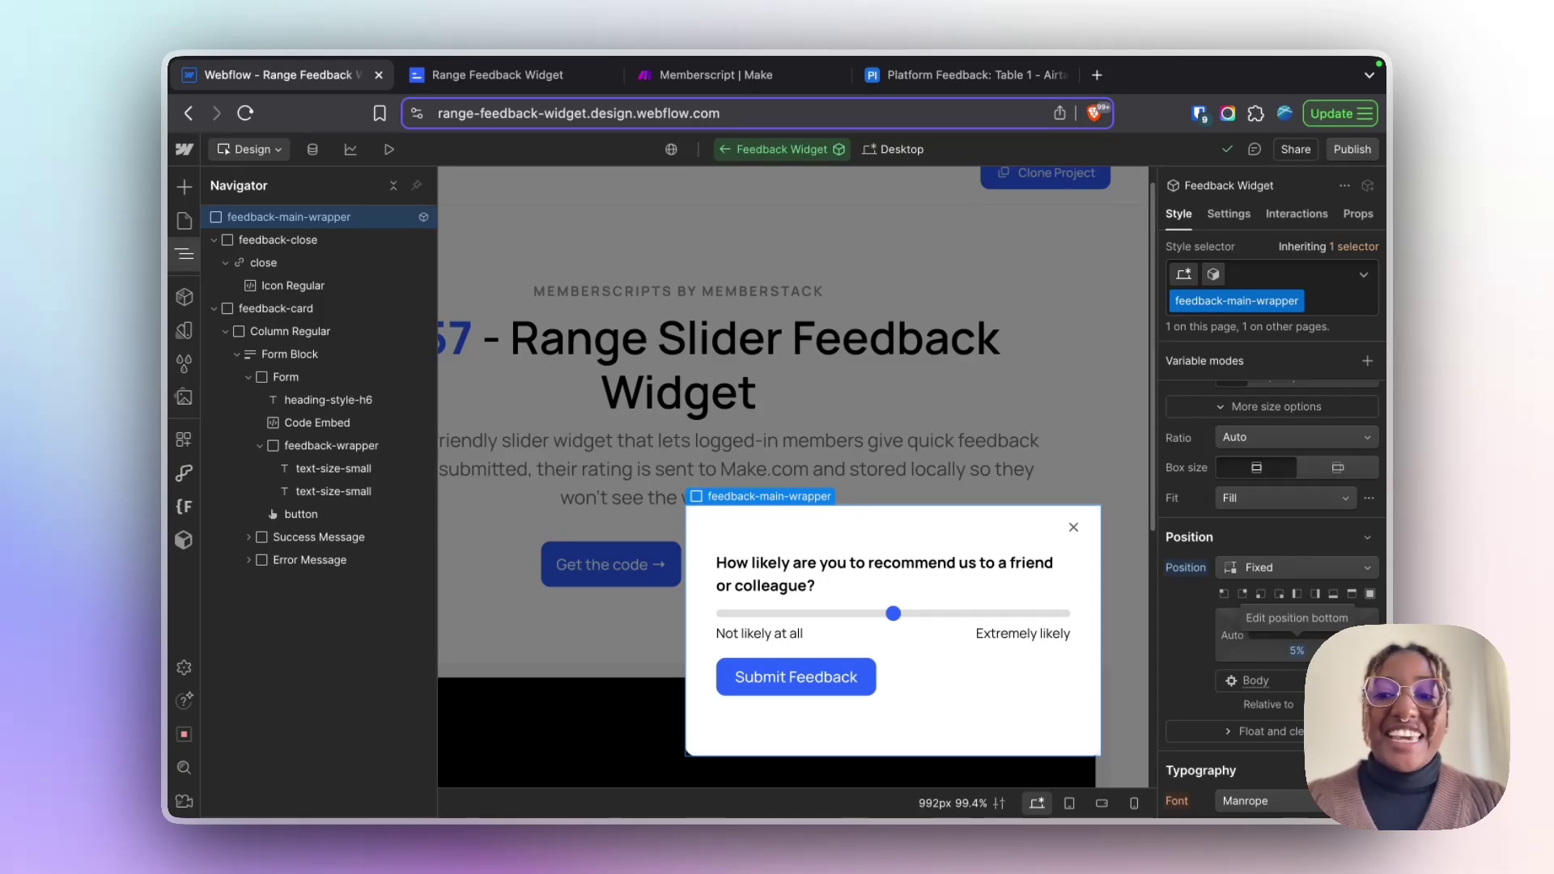
Step: Inspect the name and value of the data-ms-code custom attribute on feedback-main-wrapper
{"action": "left_click", "coordinate": [1230, 215]}
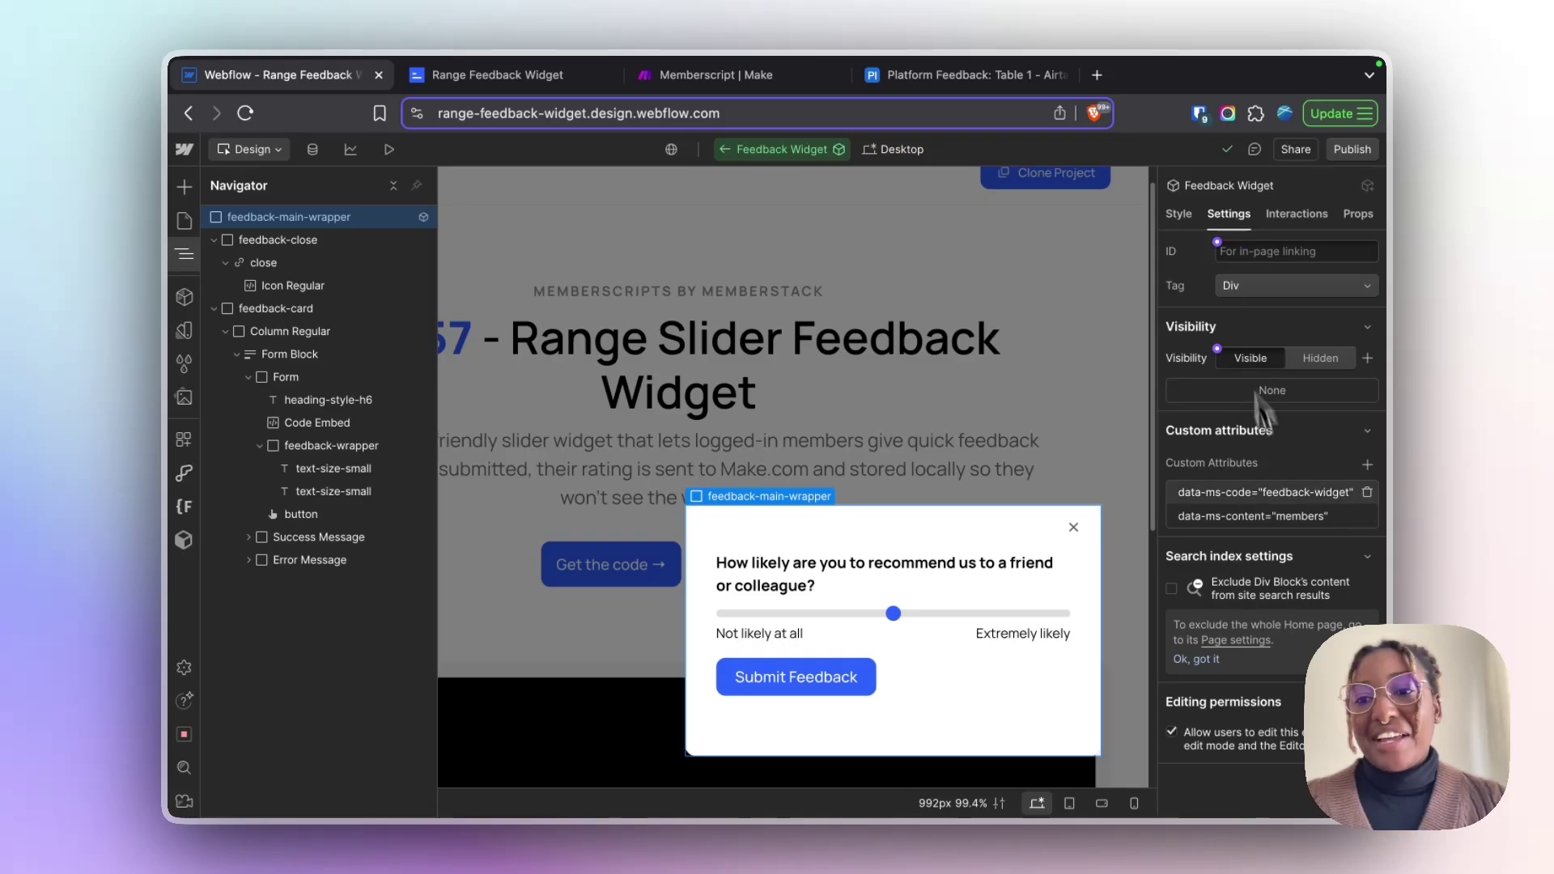
{"action": "left_click", "coordinate": [1231, 493]}
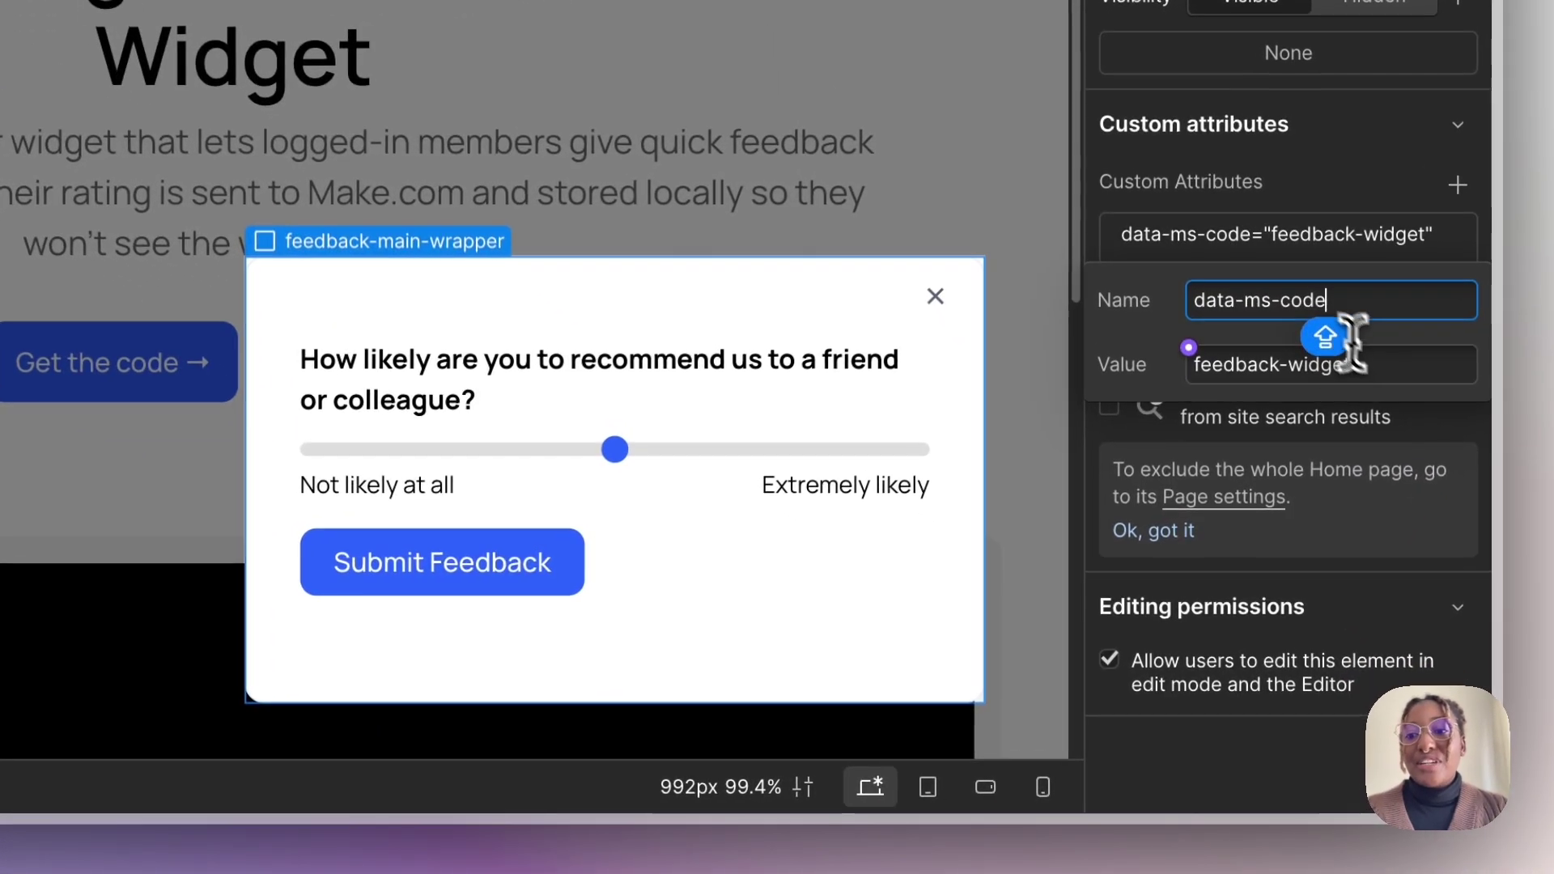
{"action": "left_click", "coordinate": [1371, 380]}
{"action": "key", "text": "Return"}
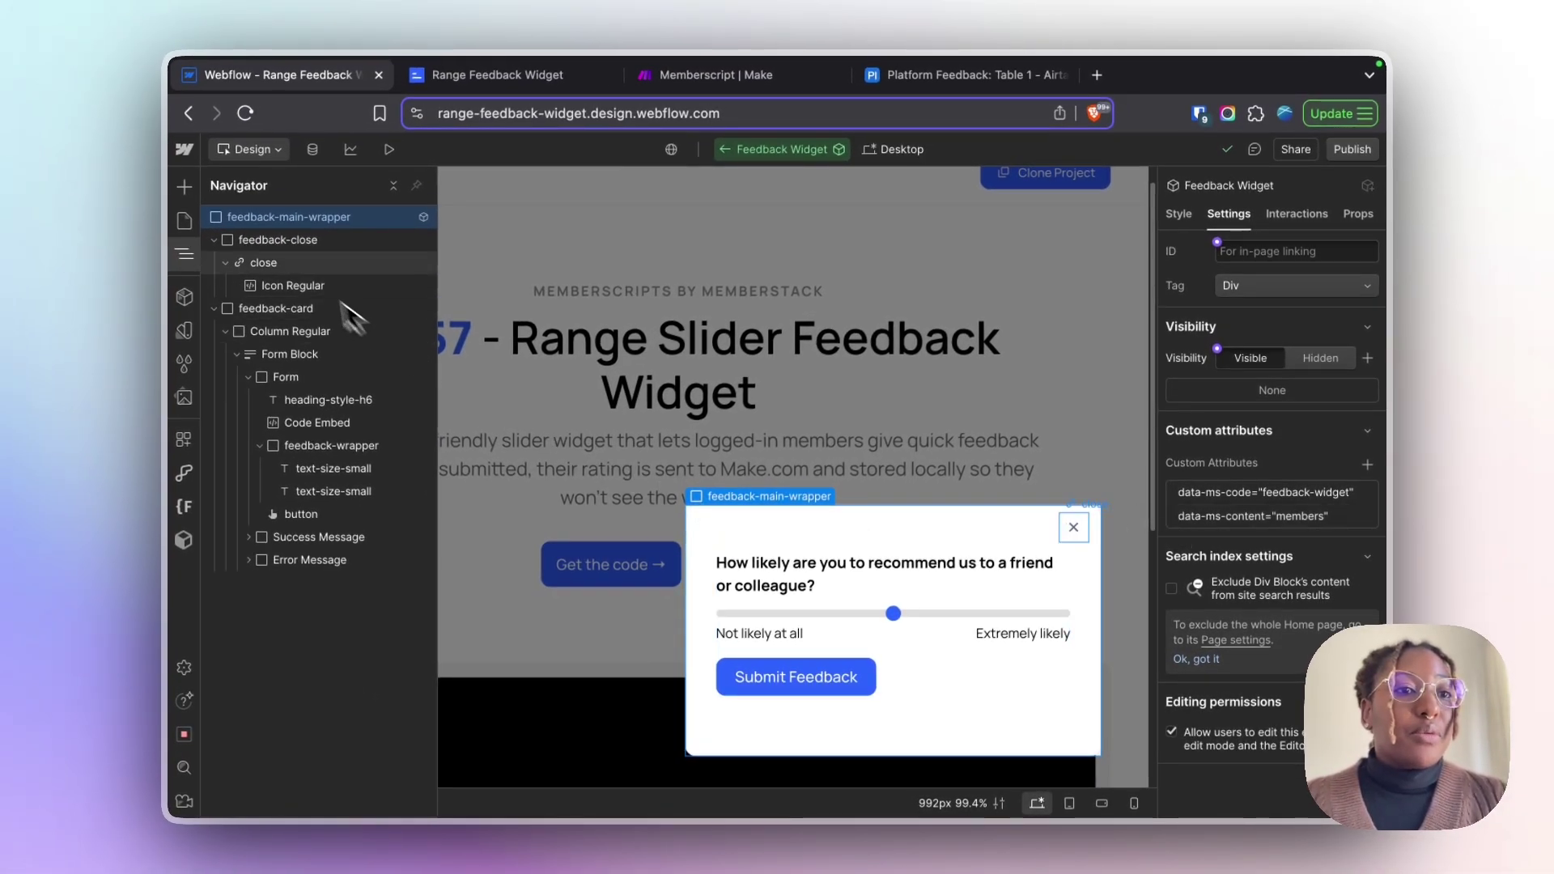
Step: Inspect the custom attributes of the close link inside feedback-close and of the feedback-card element
{"action": "left_click", "coordinate": [287, 243]}
{"action": "left_click", "coordinate": [280, 261]}
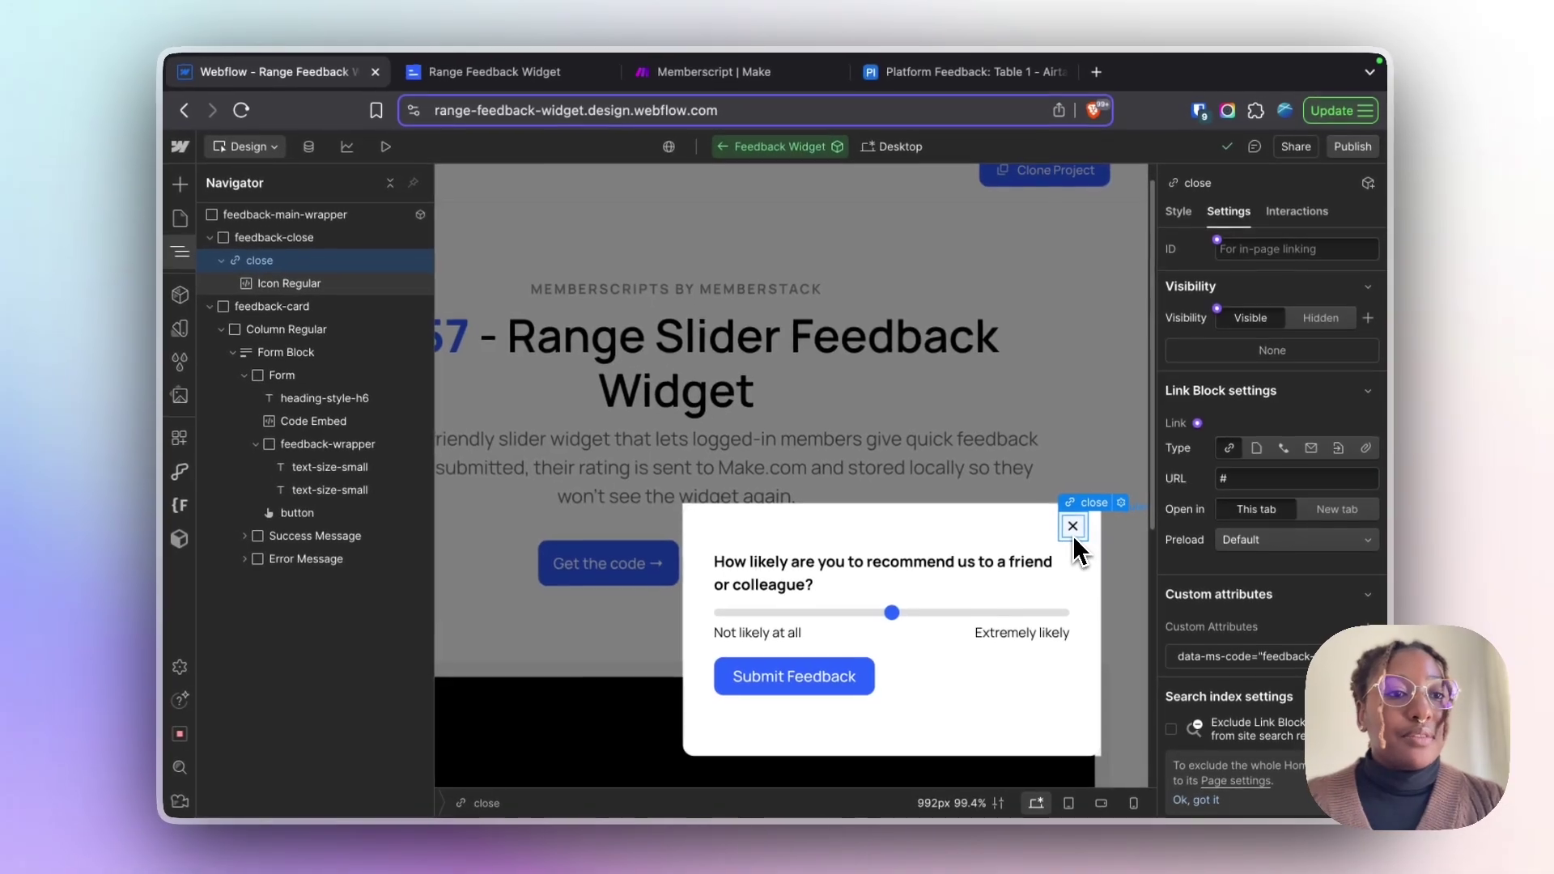
{"action": "left_click", "coordinate": [320, 309]}
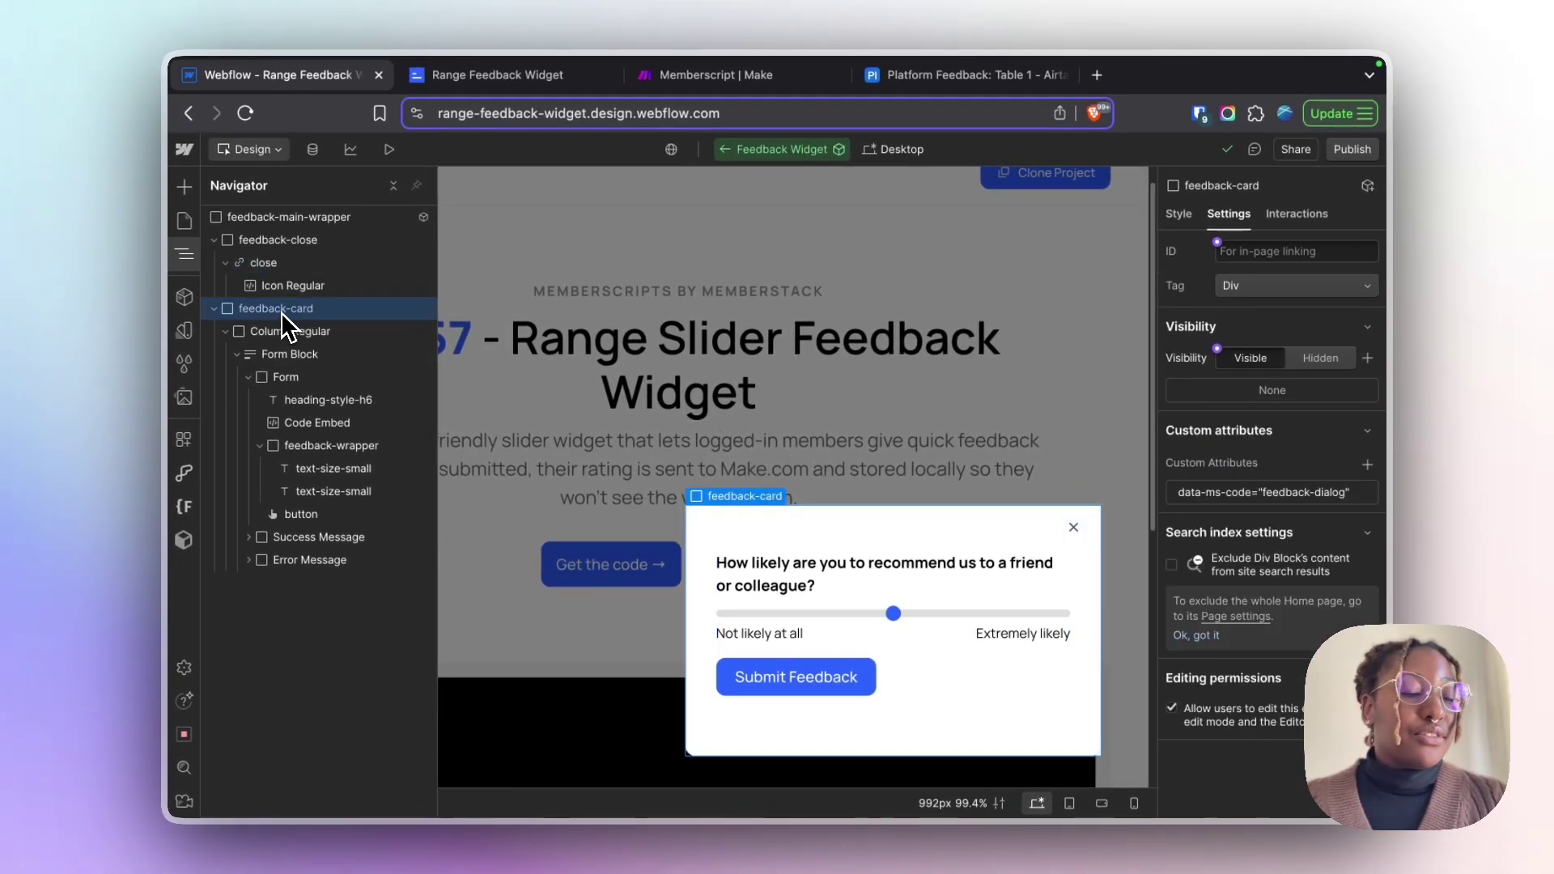
{"action": "left_click", "coordinate": [215, 241]}
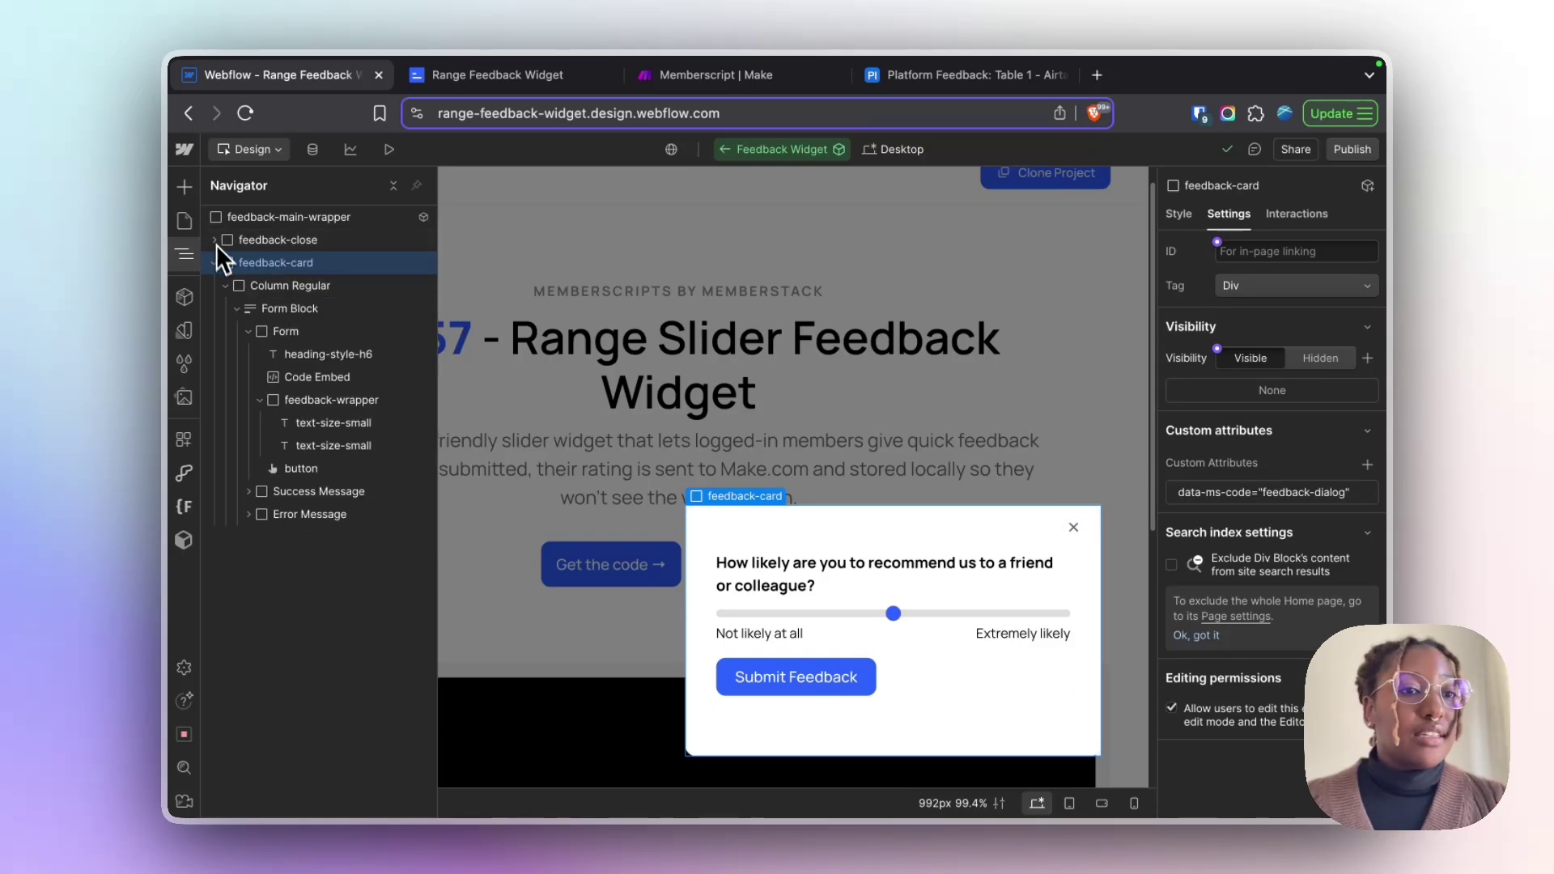
{"action": "left_click", "coordinate": [1248, 497]}
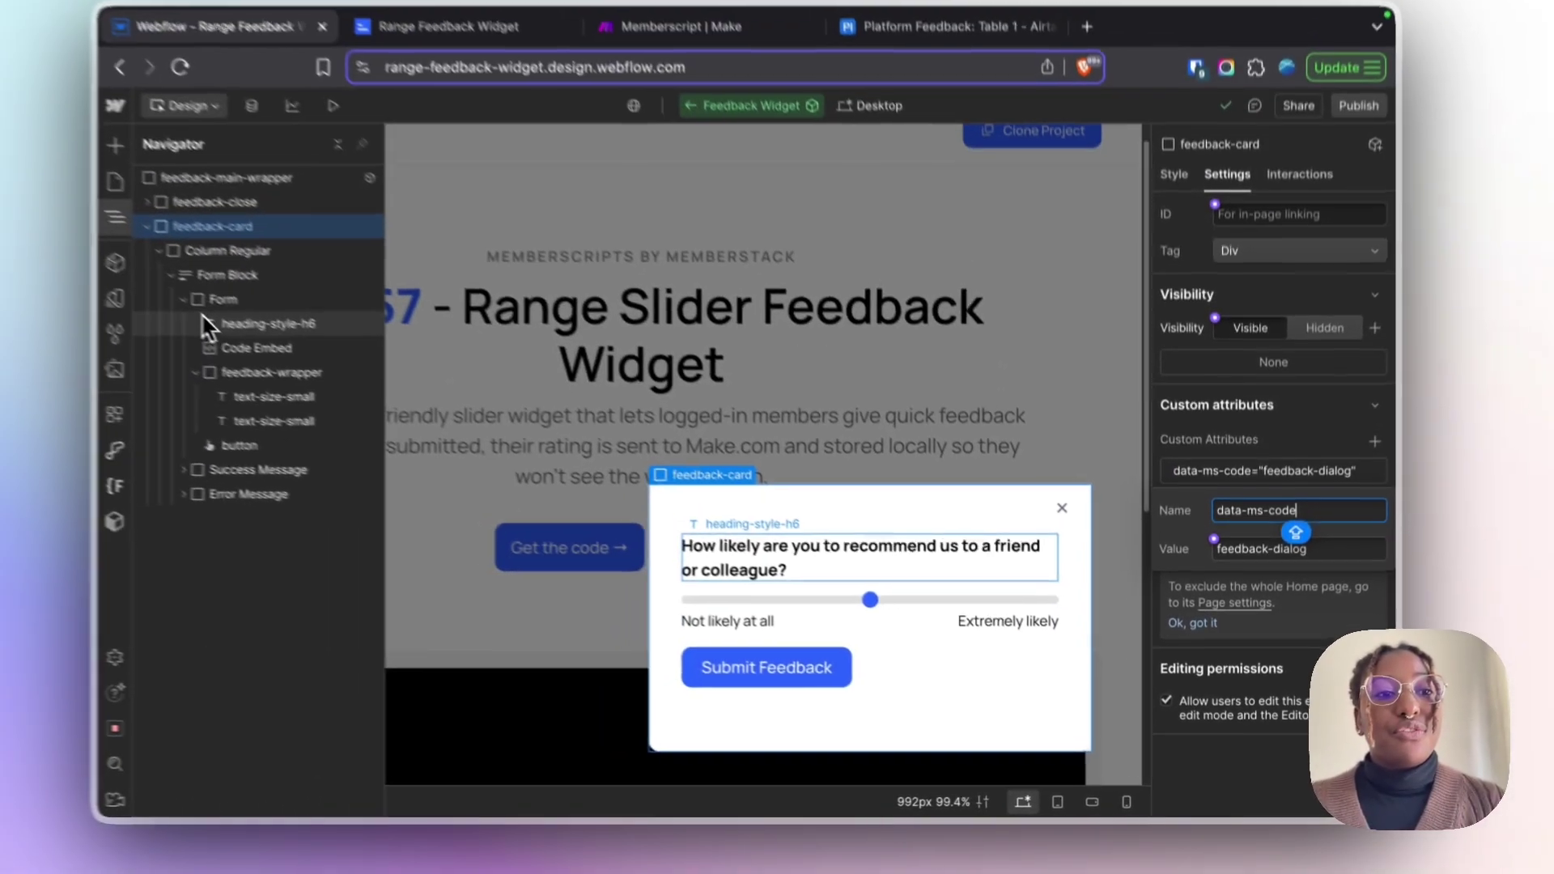
Step: Inspect the data-ms-code custom attribute of the Form element, then select its question heading
{"action": "left_click", "coordinate": [285, 331]}
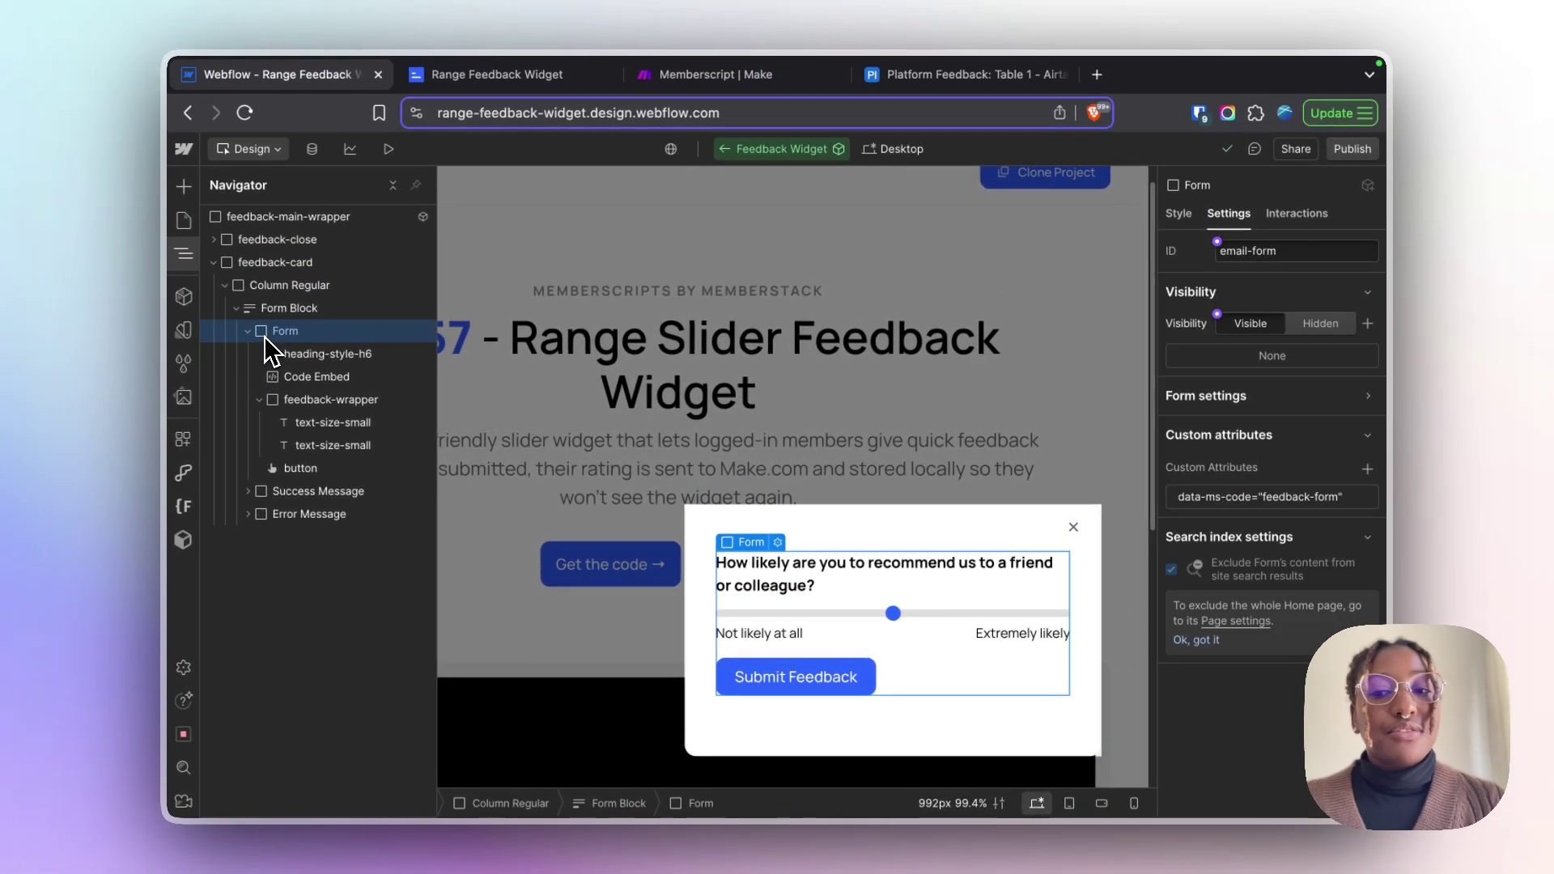
{"action": "left_click", "coordinate": [1226, 503]}
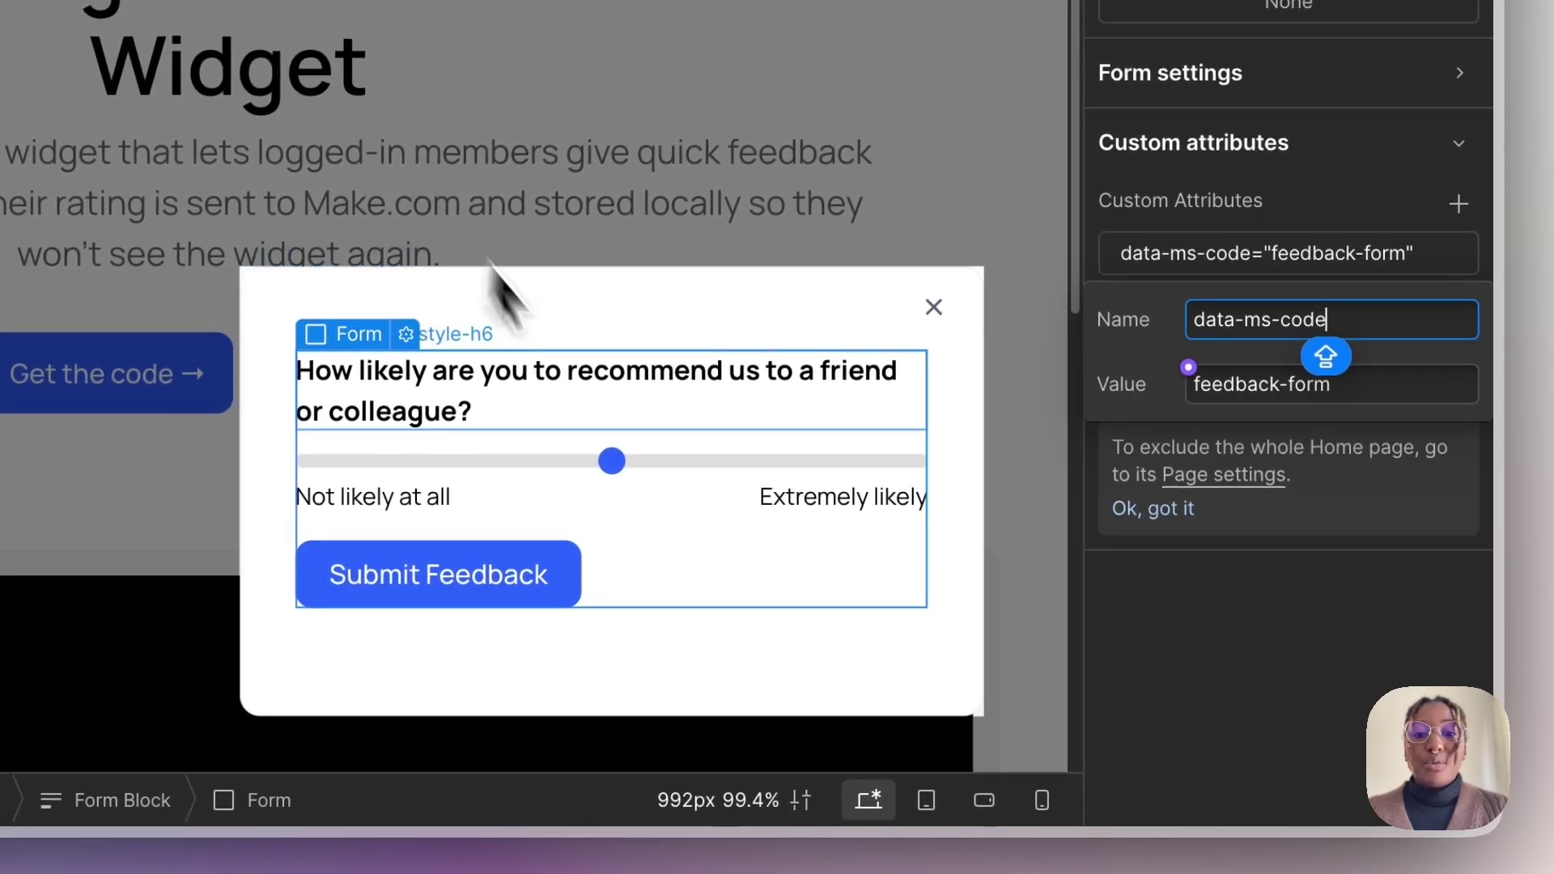
{"action": "left_click", "coordinate": [597, 405]}
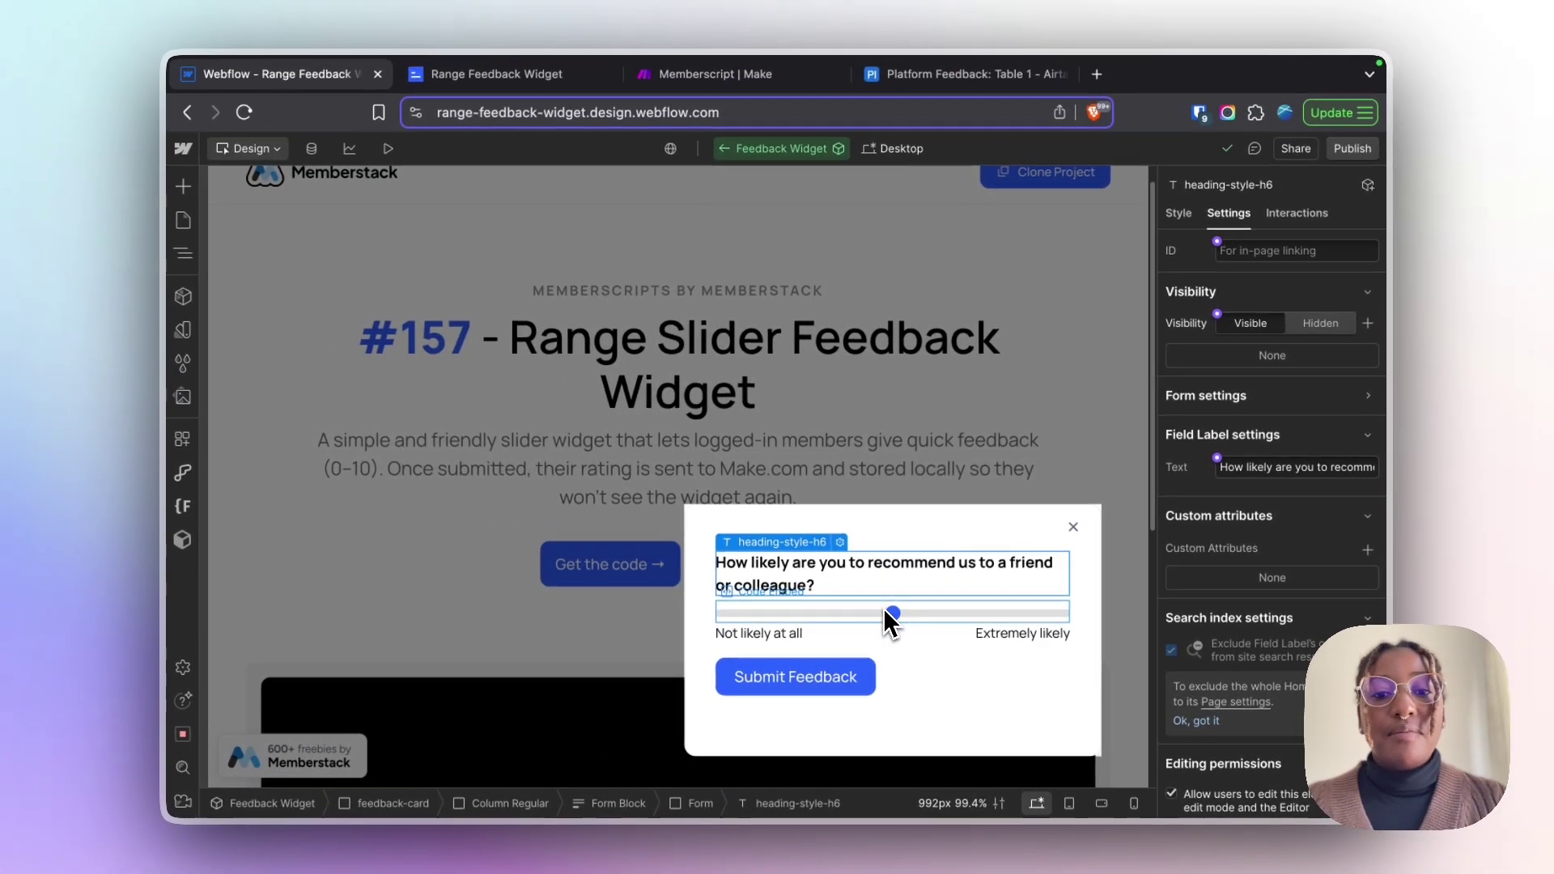
Step: Review the slider's Code Embed, covering the range input's type, its data-ms-code attribute and the track styles
{"action": "left_click", "coordinate": [884, 608]}
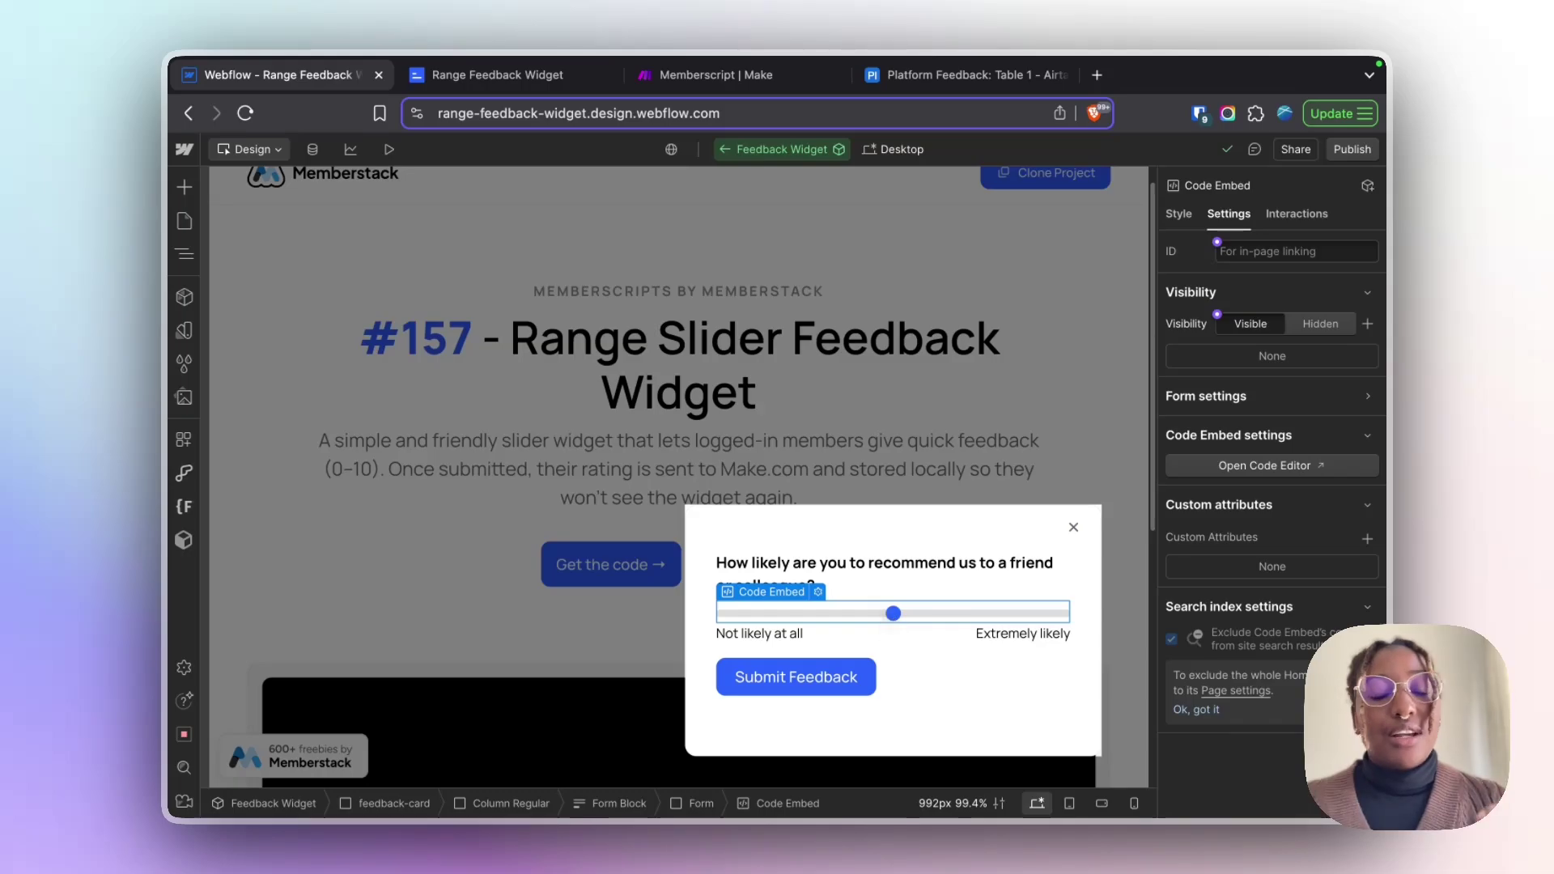
{"action": "double_click", "coordinate": [884, 609]}
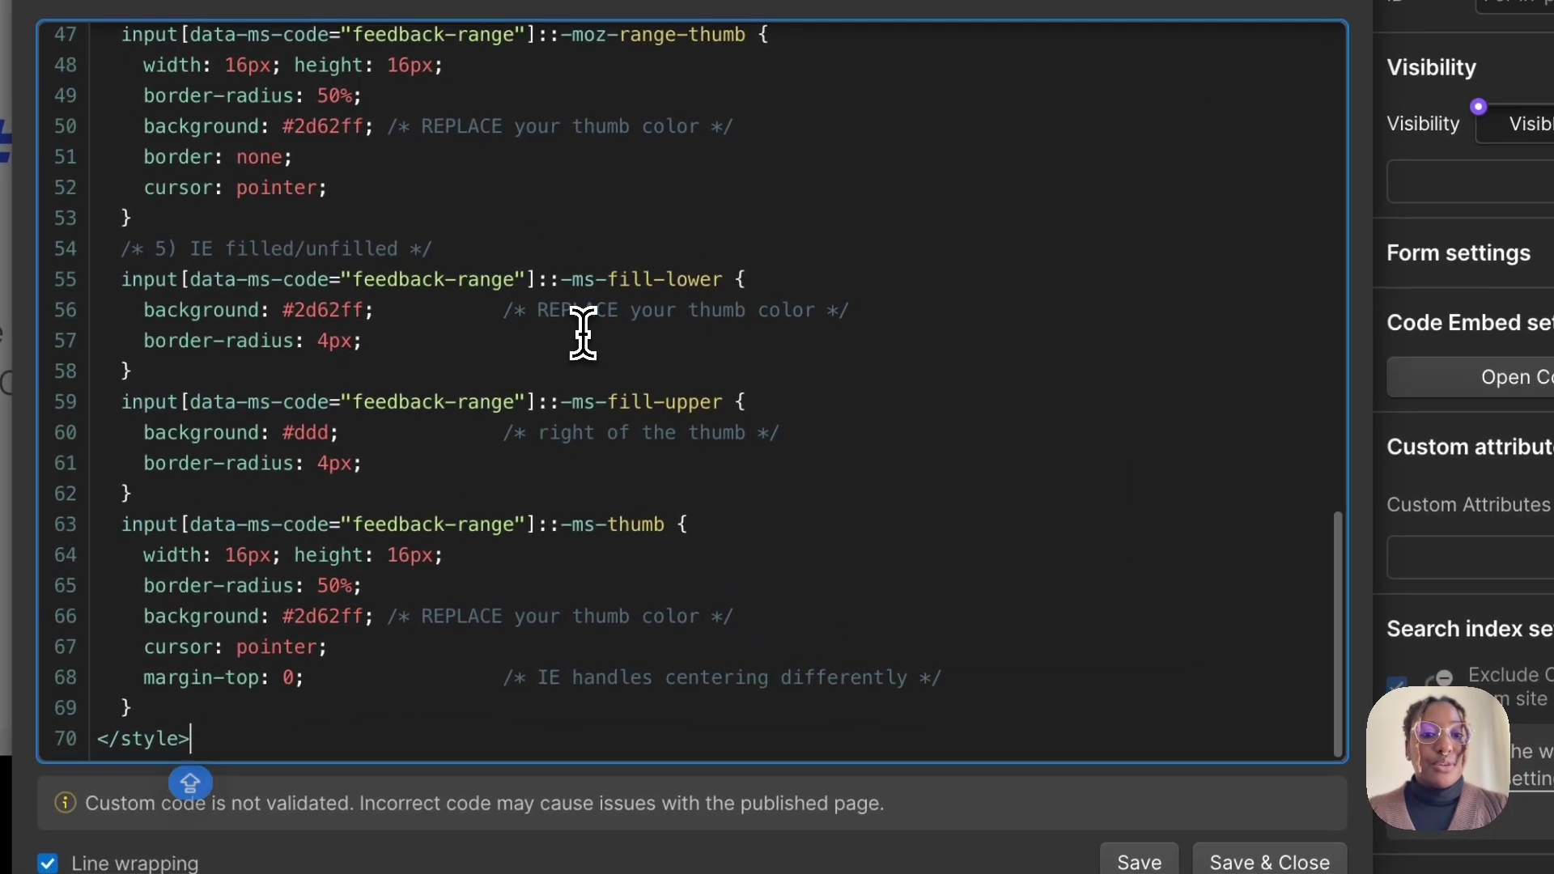
{"action": "scroll", "coordinate": [583, 334], "scroll_direction": "up", "scroll_amount": 15}
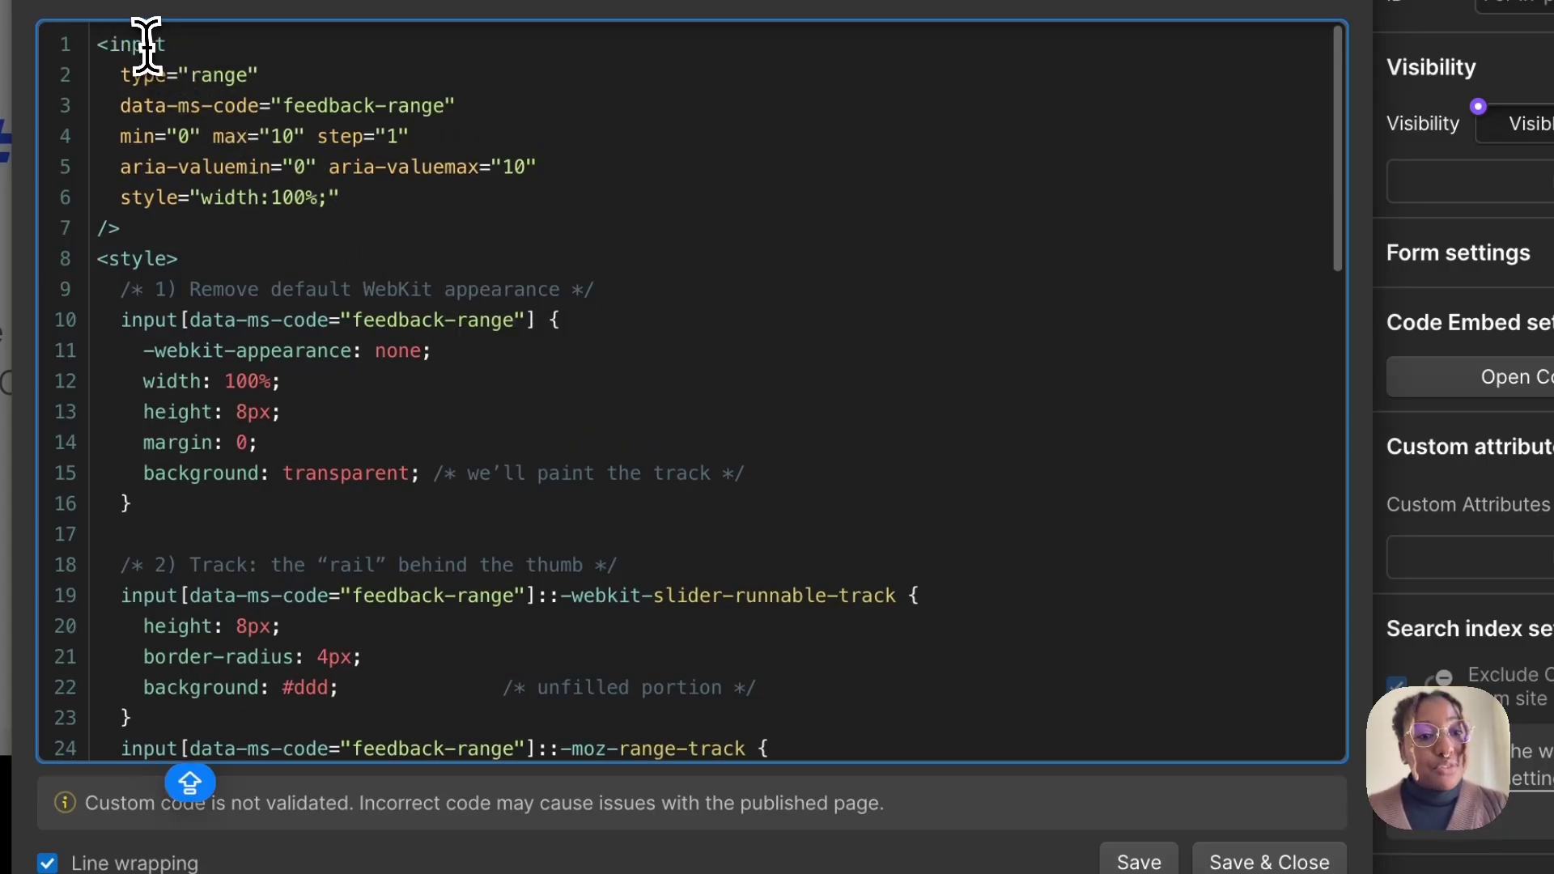
{"action": "double_click", "coordinate": [217, 74]}
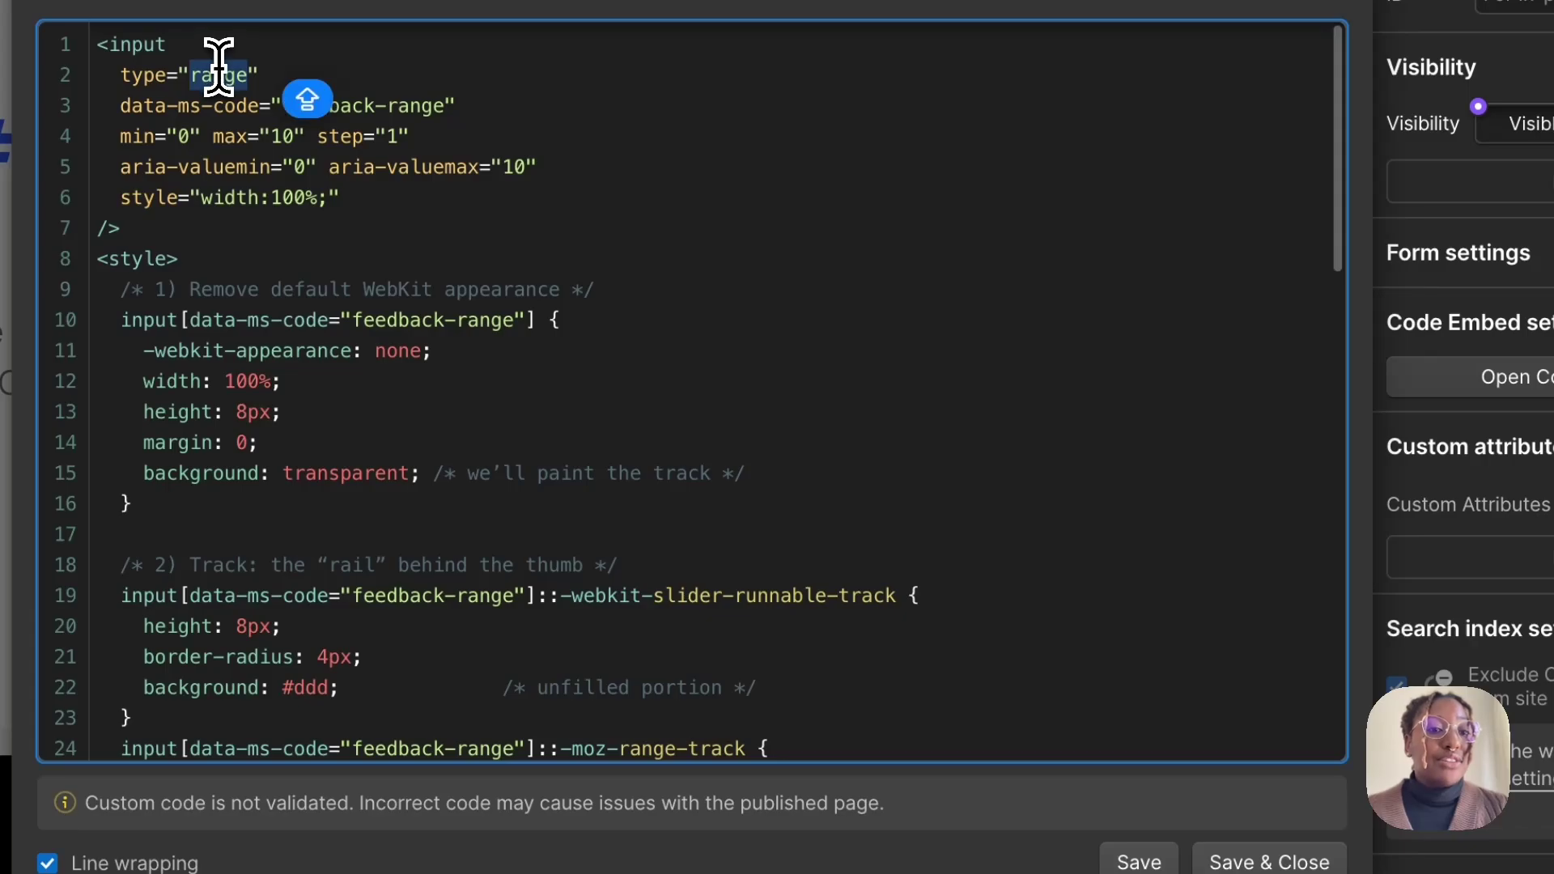
{"action": "left_click", "coordinate": [122, 106]}
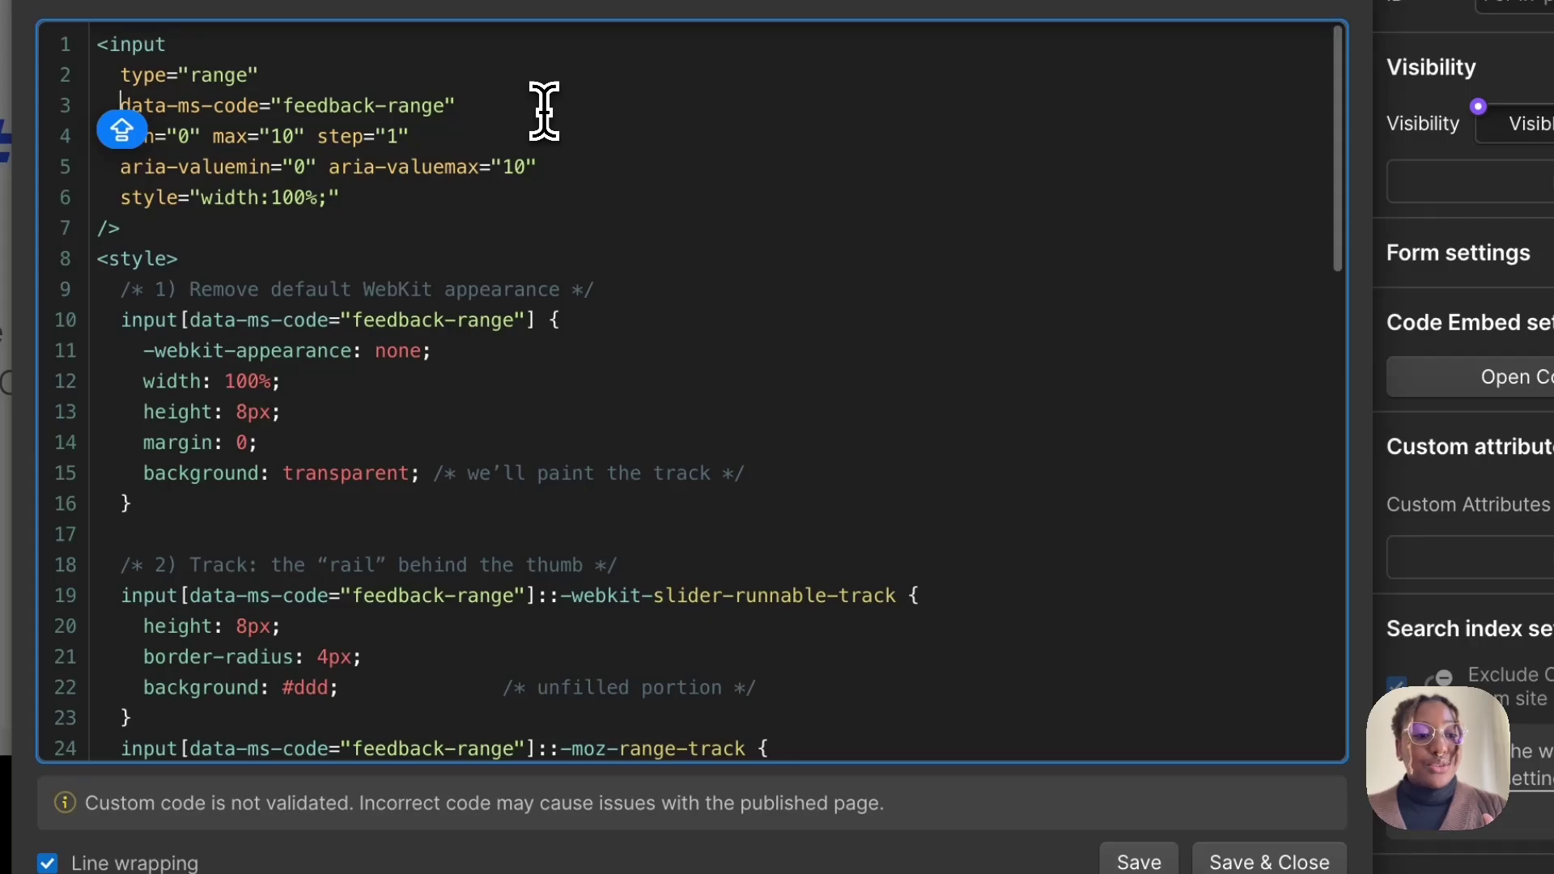
{"action": "scroll", "coordinate": [600, 104], "scroll_direction": "down", "scroll_amount": 8}
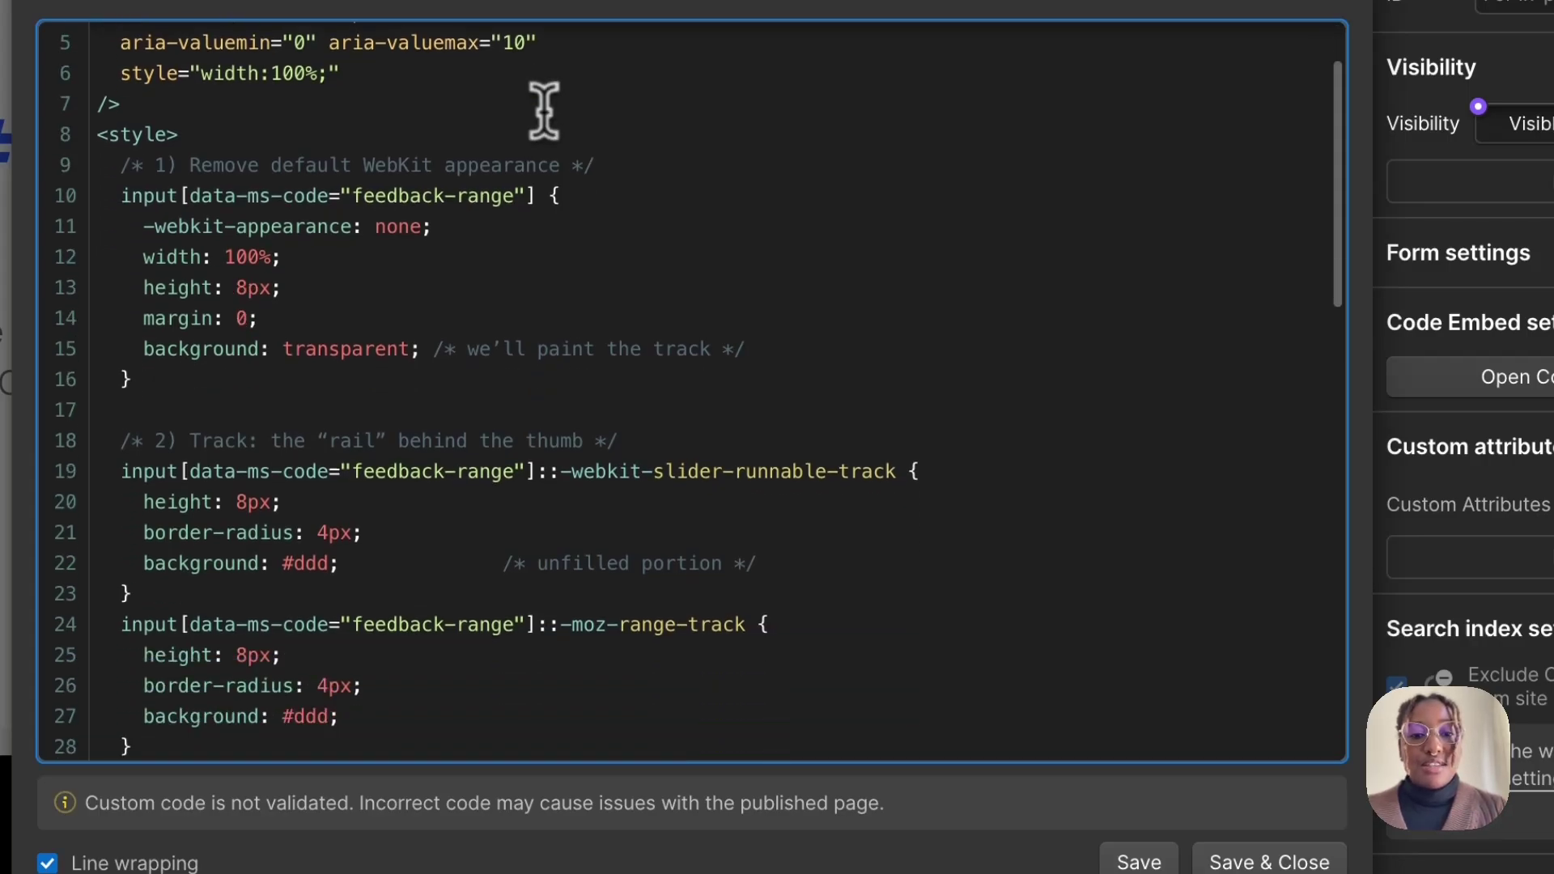
{"action": "scroll", "coordinate": [474, 332], "scroll_direction": "down", "scroll_amount": 2}
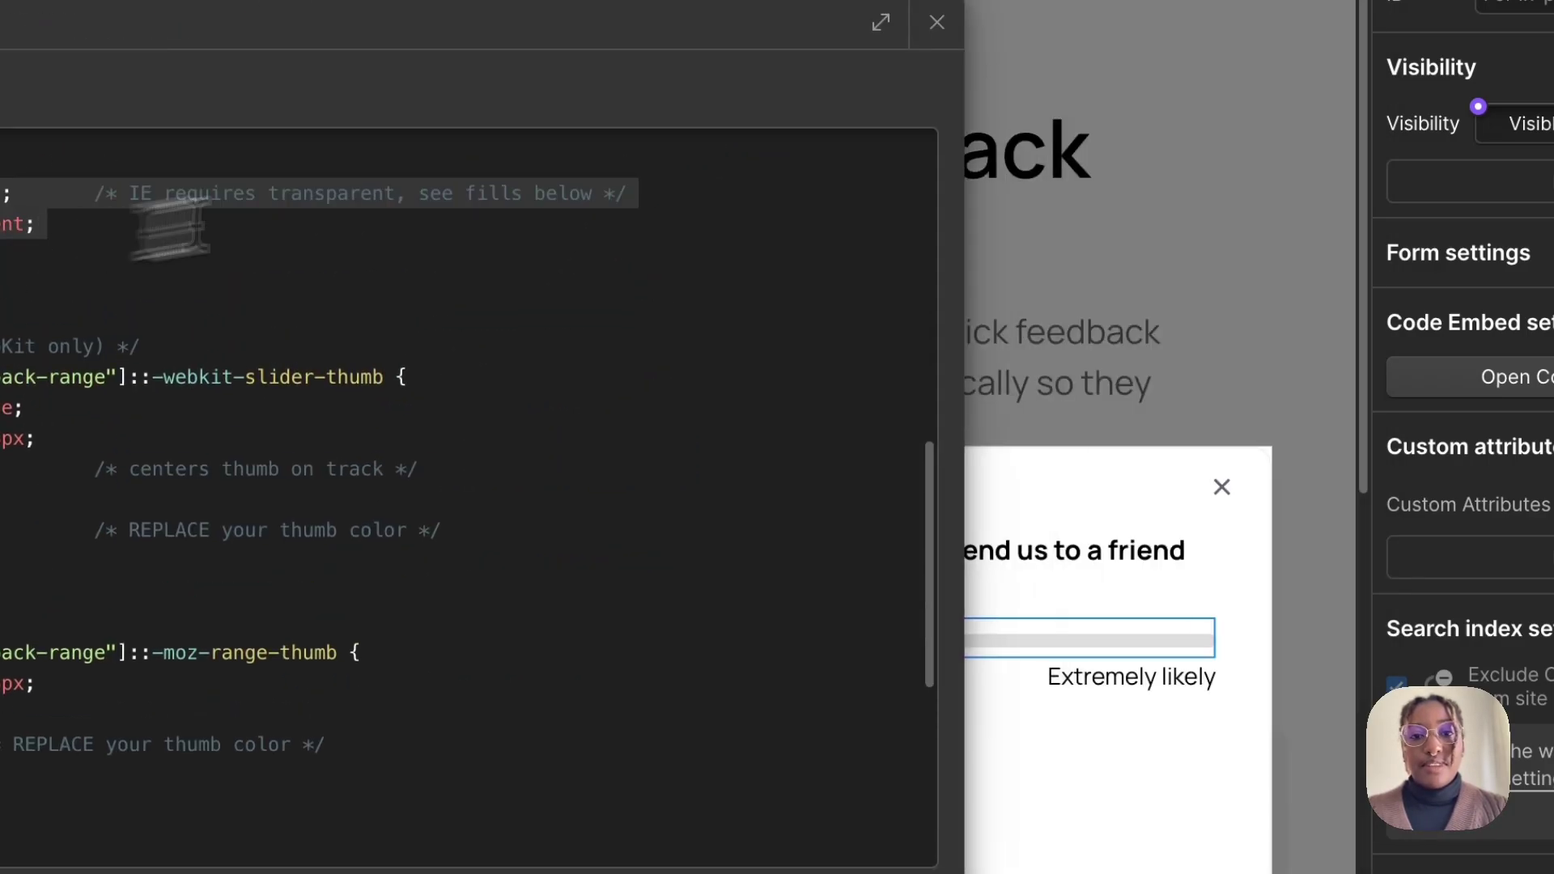
{"action": "left_click", "coordinate": [937, 23]}
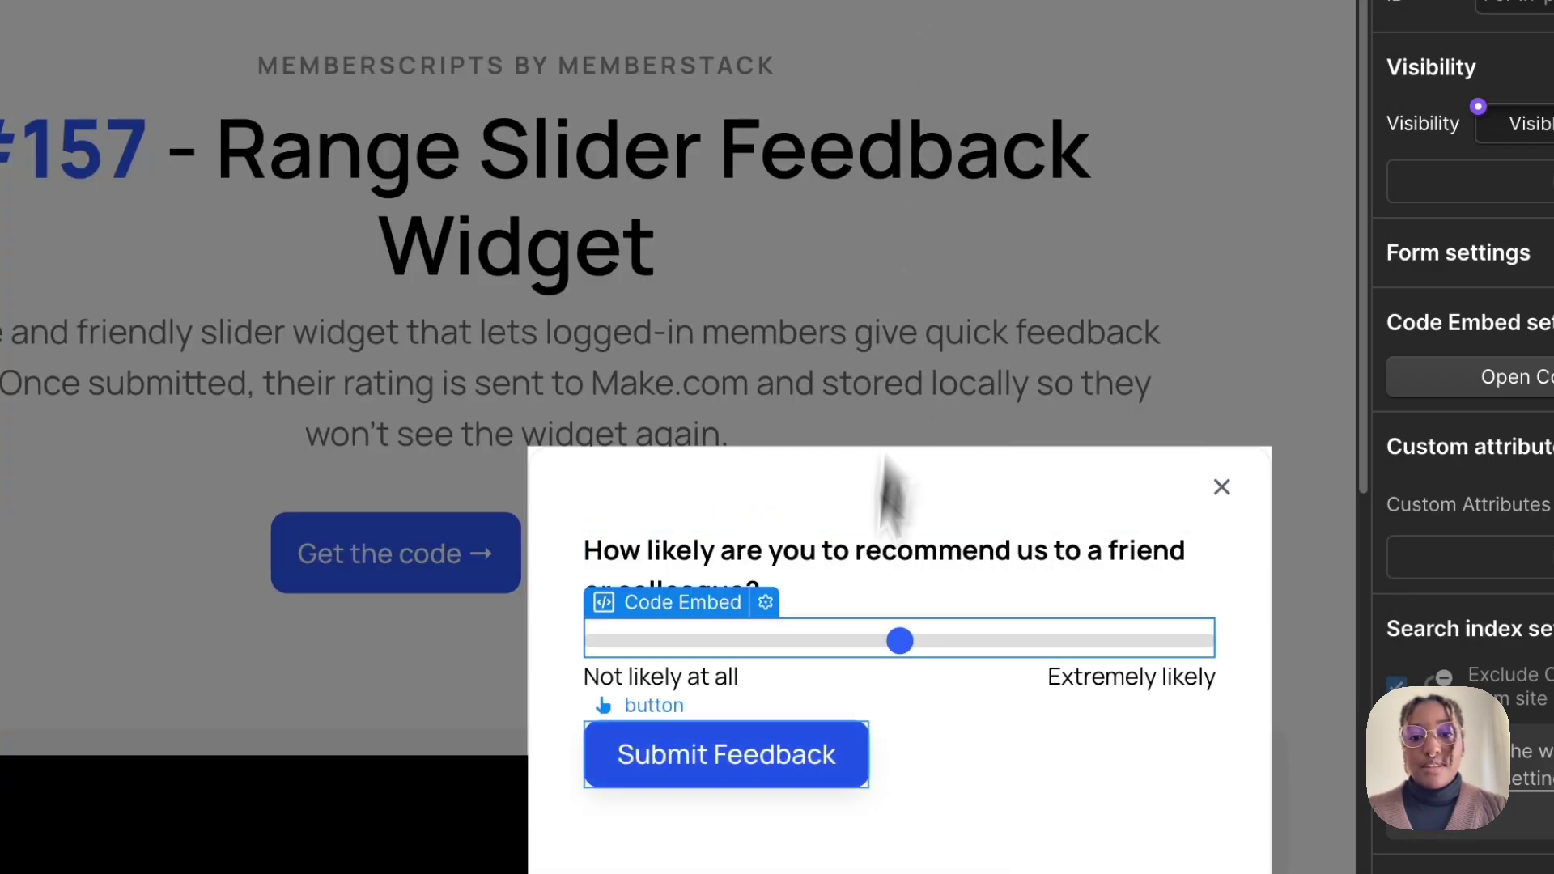
Step: Reopen the slider's embed code, examine the thumb color lines marked REPLACE, and save and close the editor
{"action": "double_click", "coordinate": [902, 642]}
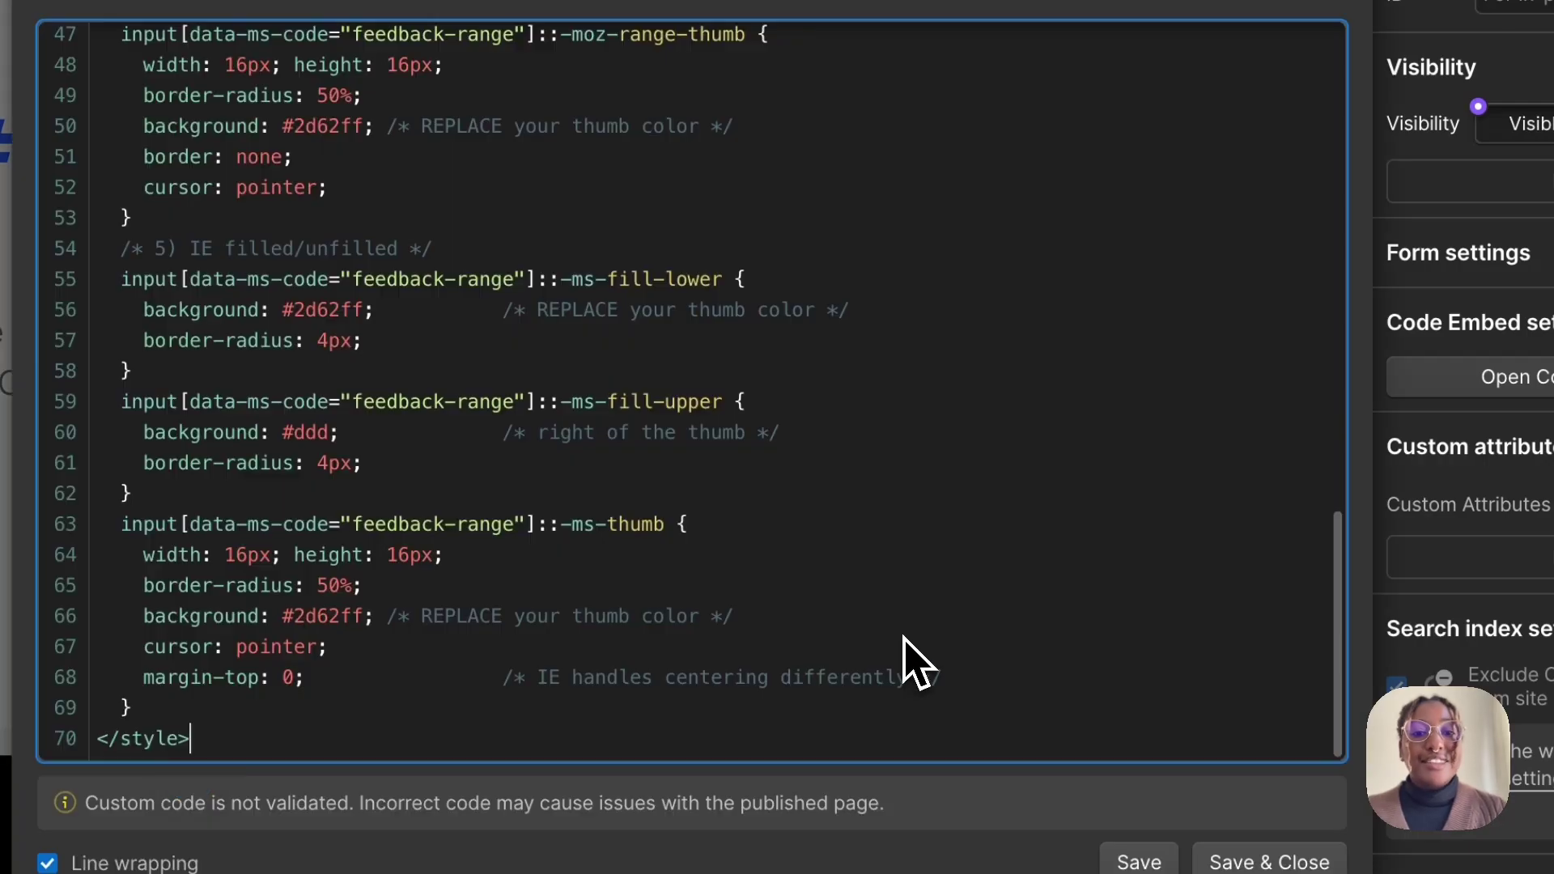
{"action": "double_click", "coordinate": [328, 309]}
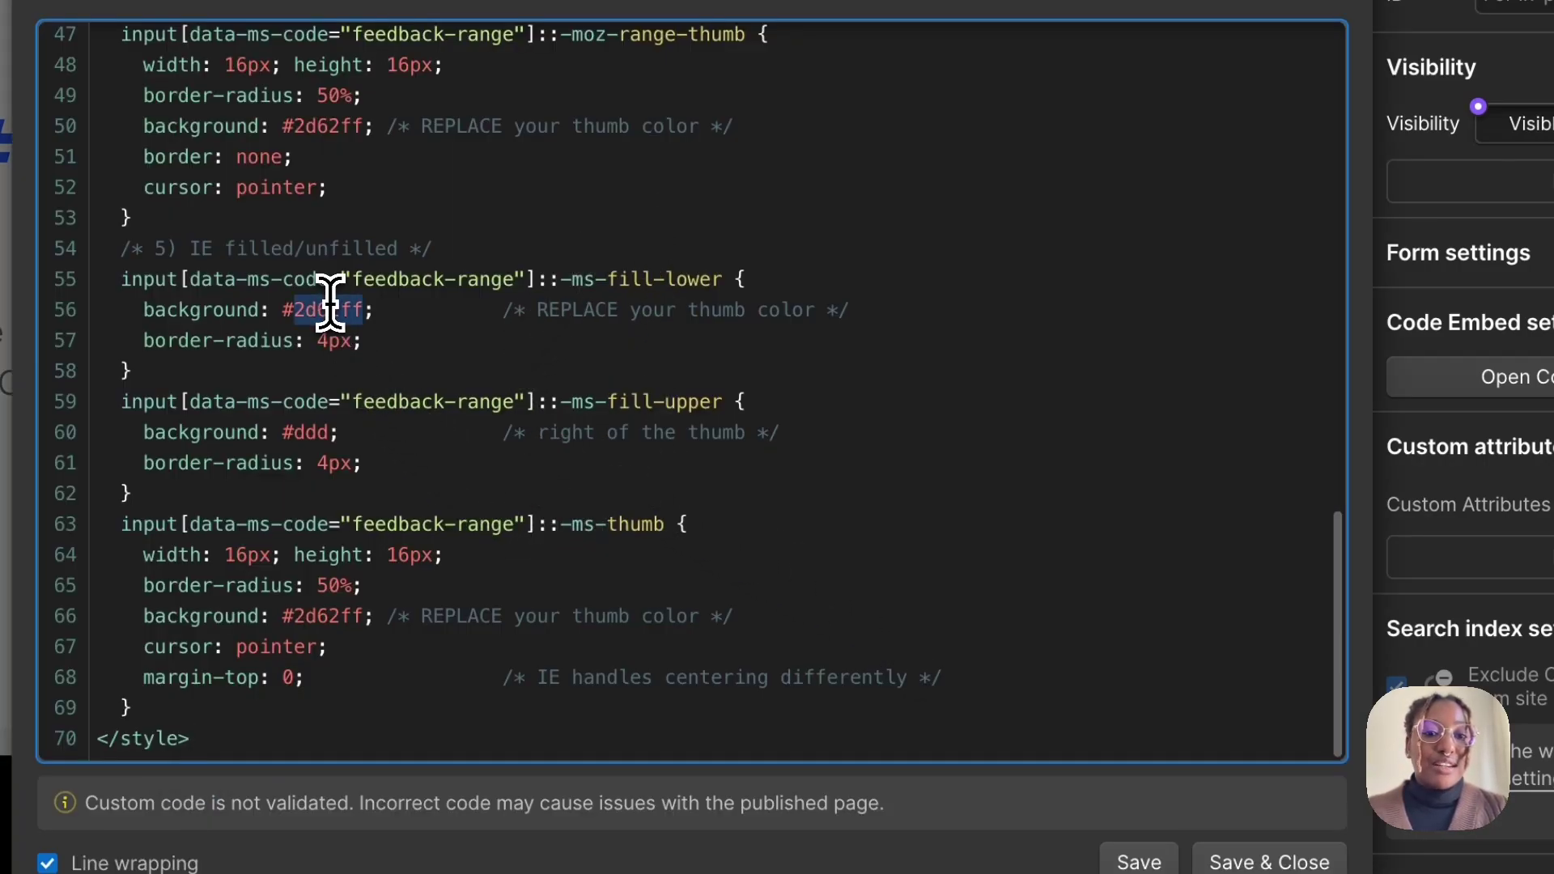
{"action": "left_click", "coordinate": [450, 128]}
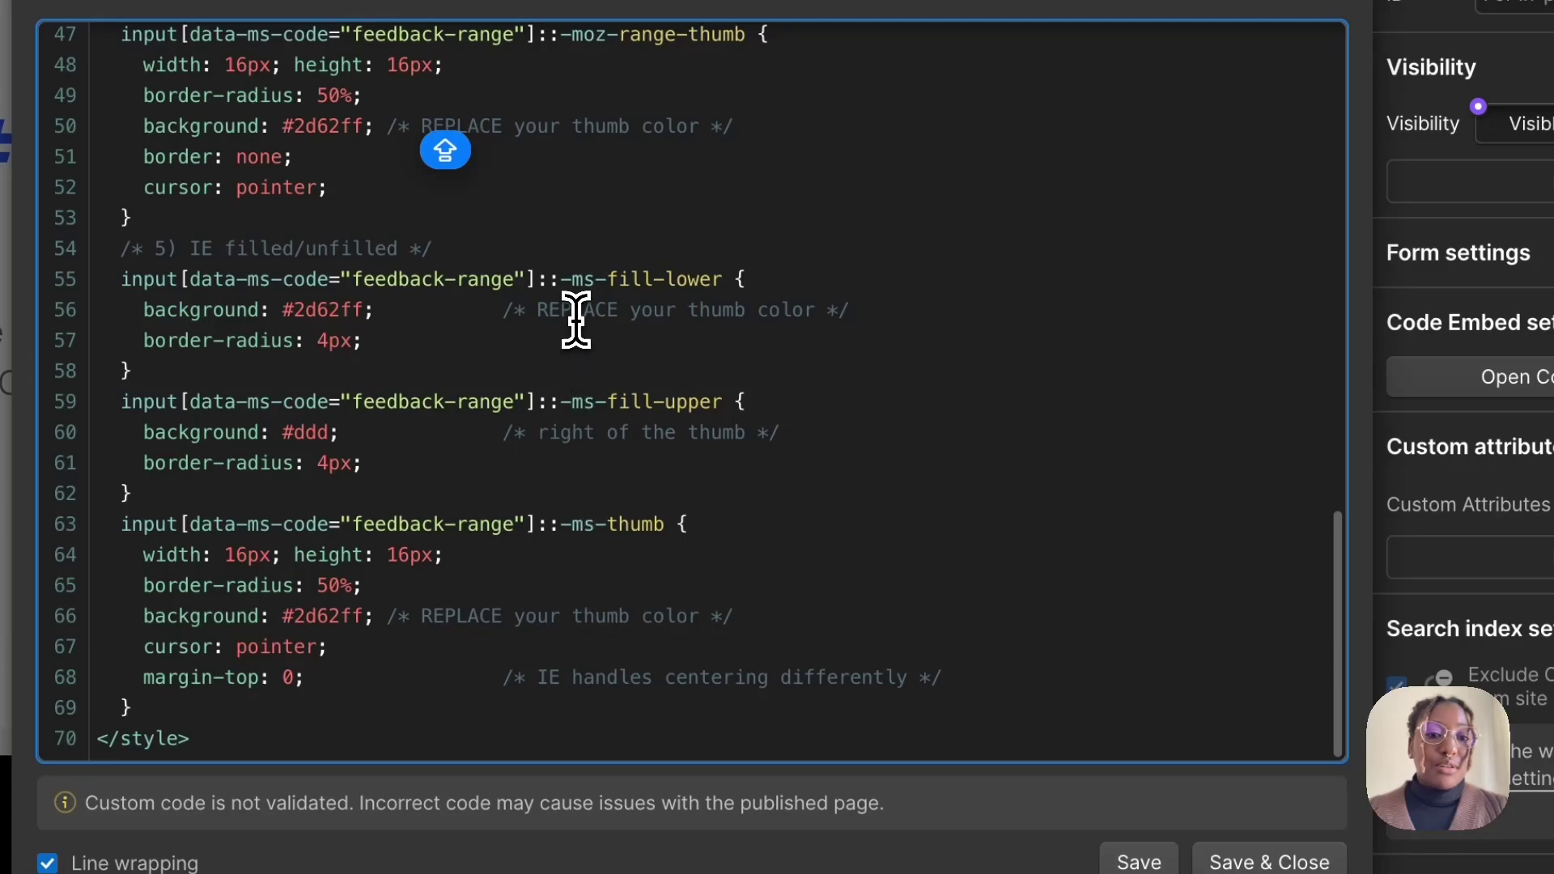
{"action": "scroll", "coordinate": [565, 322], "scroll_direction": "up", "scroll_amount": 7}
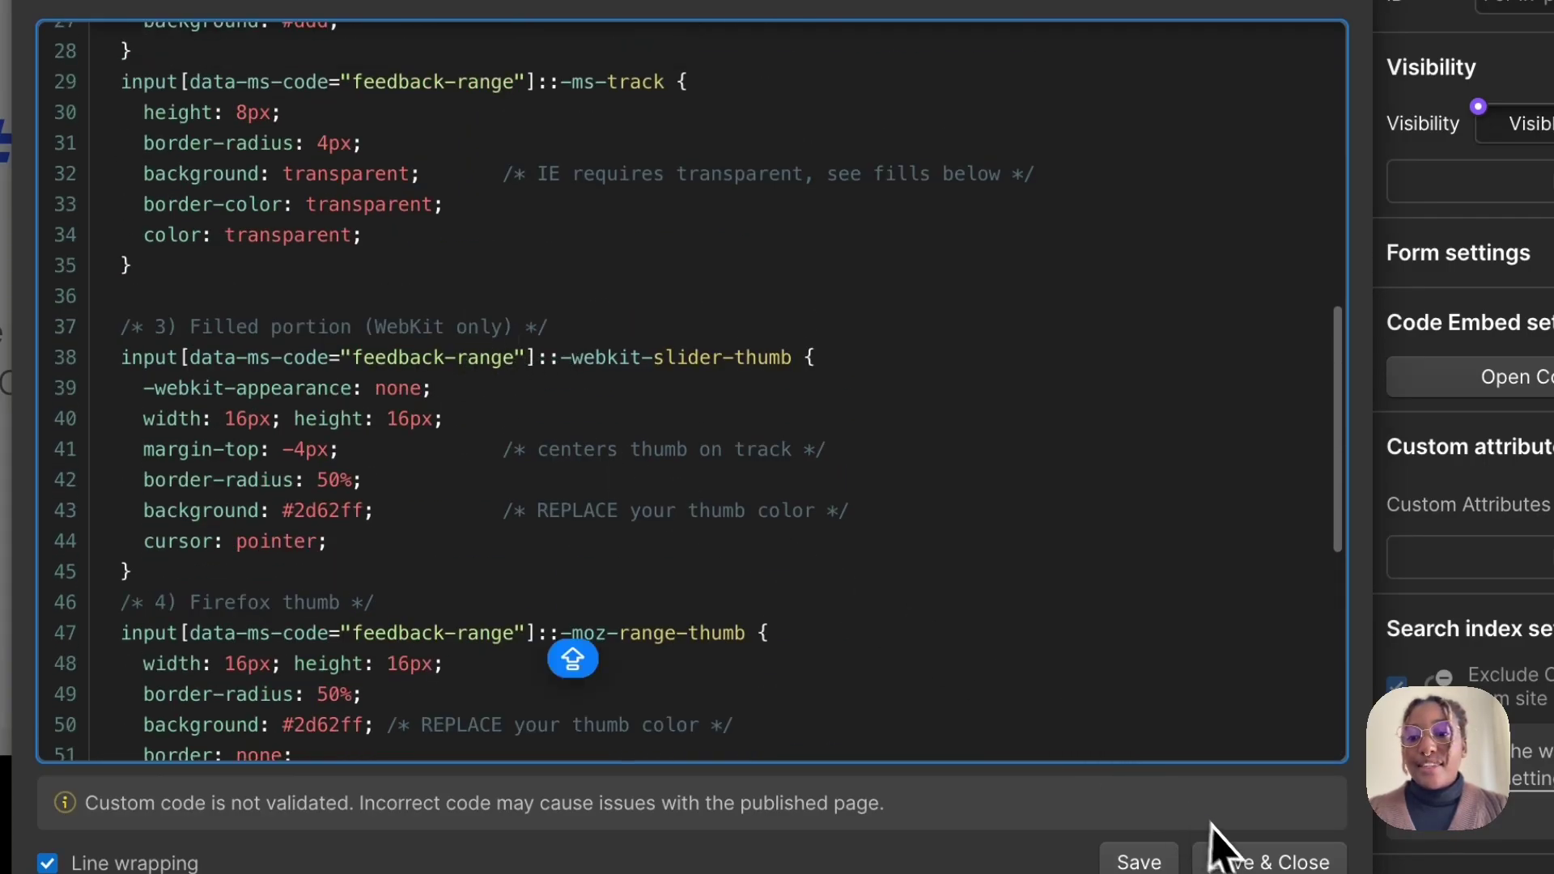
{"action": "left_click", "coordinate": [1224, 860]}
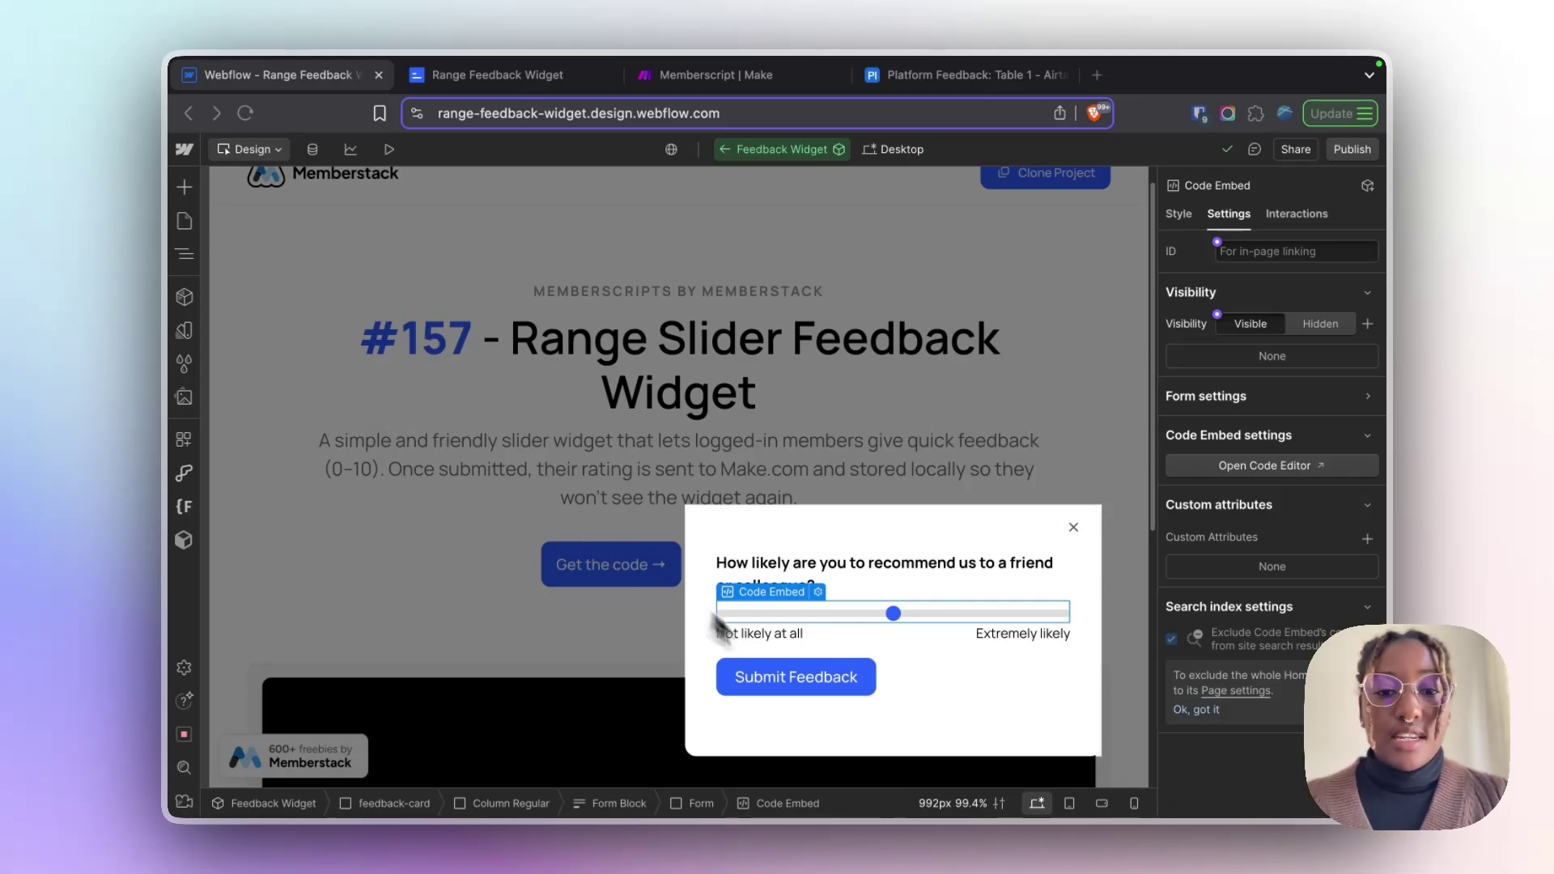
Step: Inspect the data-ms-code custom attribute of the Submit Feedback button
{"action": "left_click", "coordinate": [787, 677]}
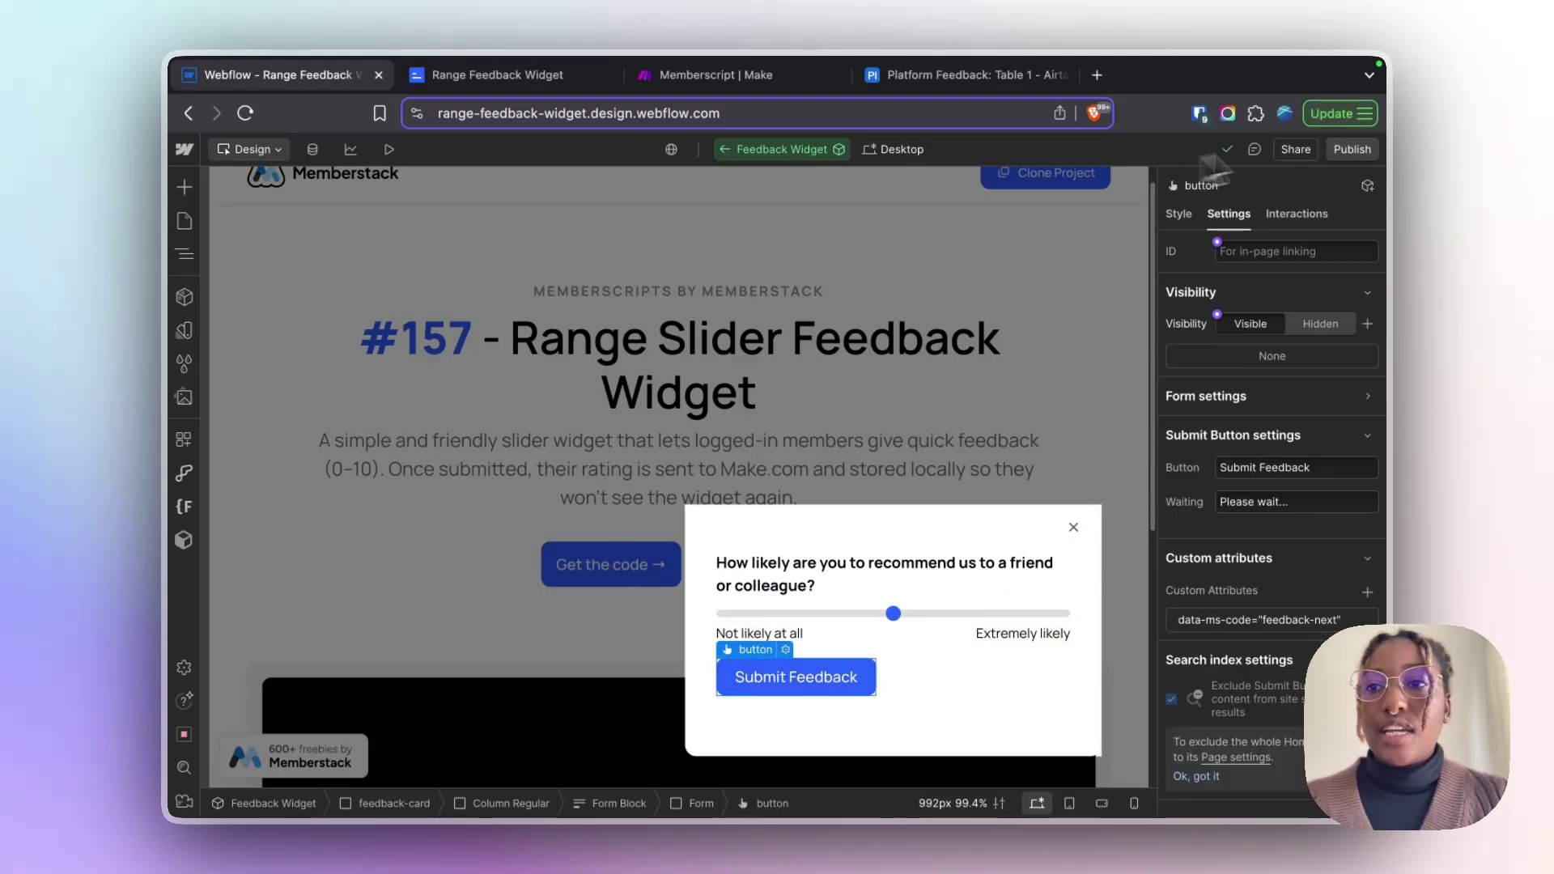
{"action": "left_click", "coordinate": [1246, 620]}
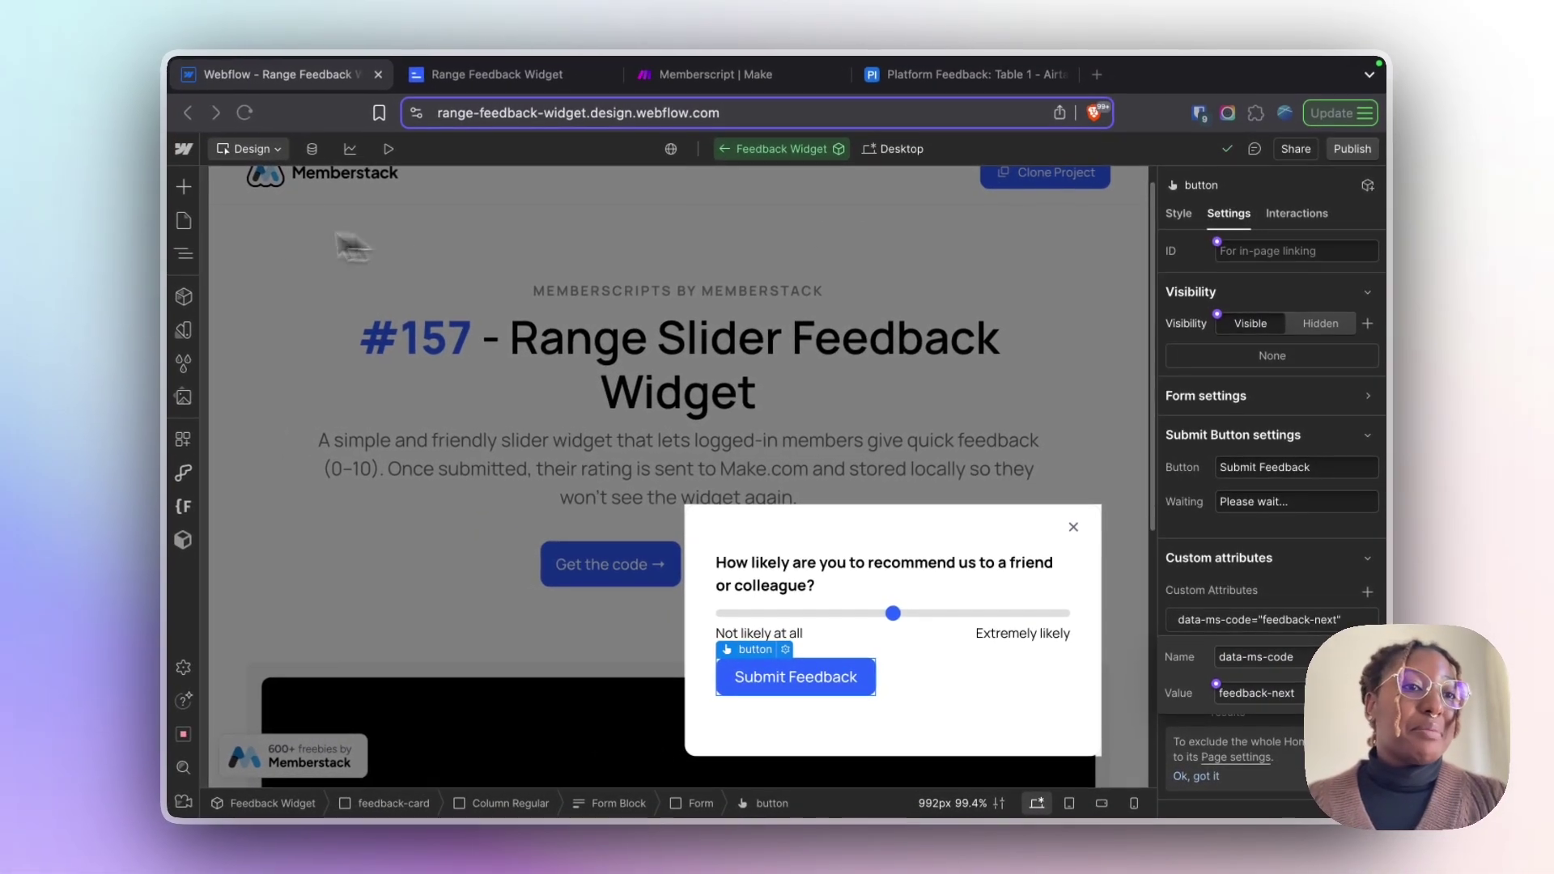
Step: Open Finsweet's Custom Code and review the Memberstack head script and the Memberscript #157 footer code
{"action": "left_click", "coordinate": [184, 506]}
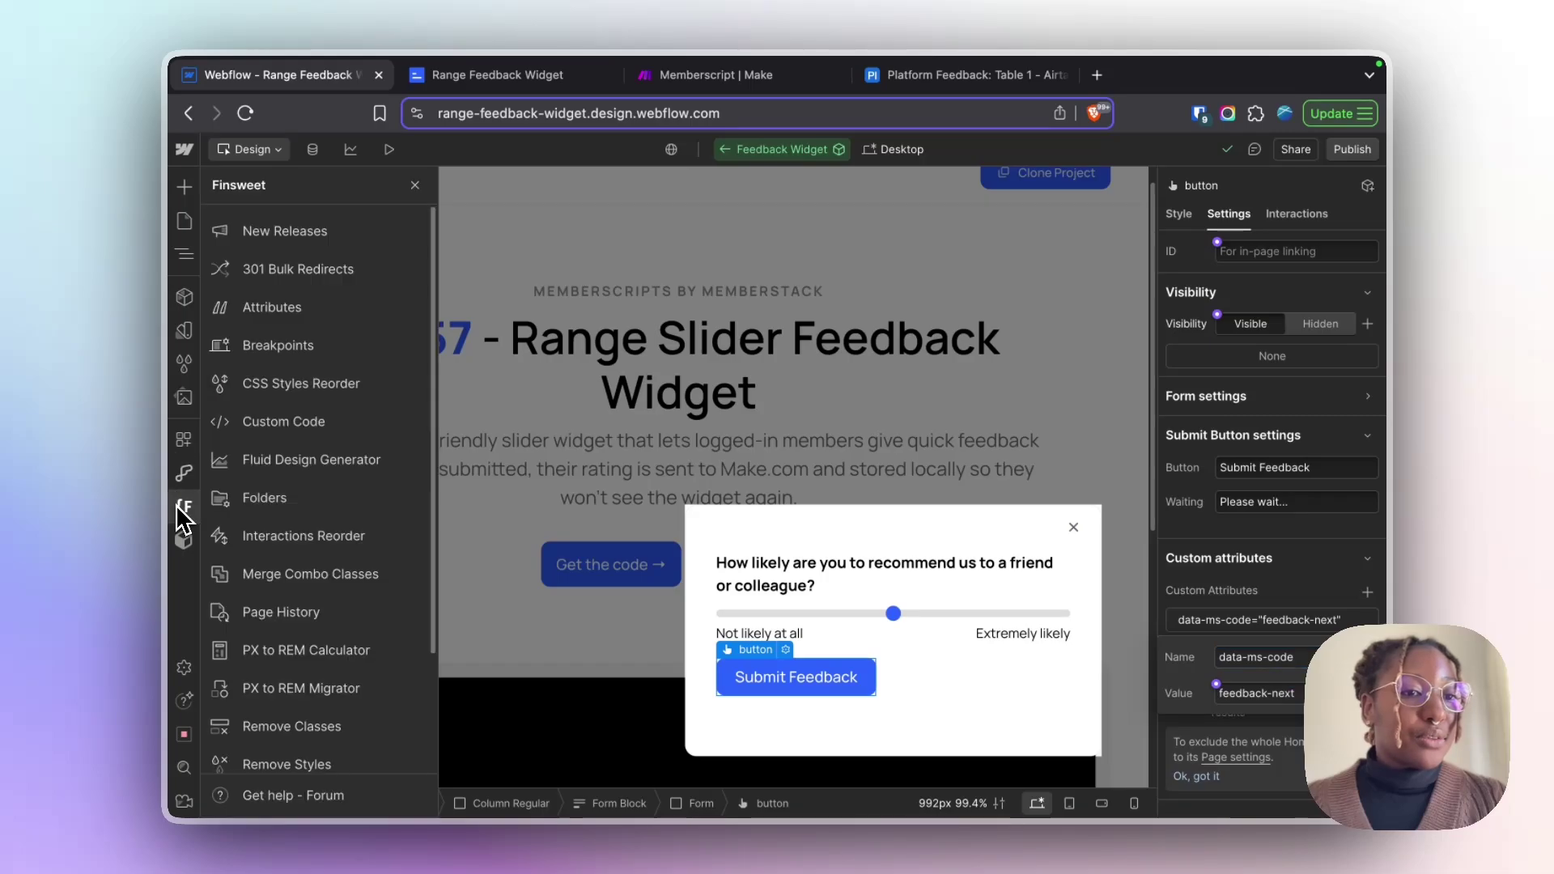
{"action": "left_click", "coordinate": [301, 423]}
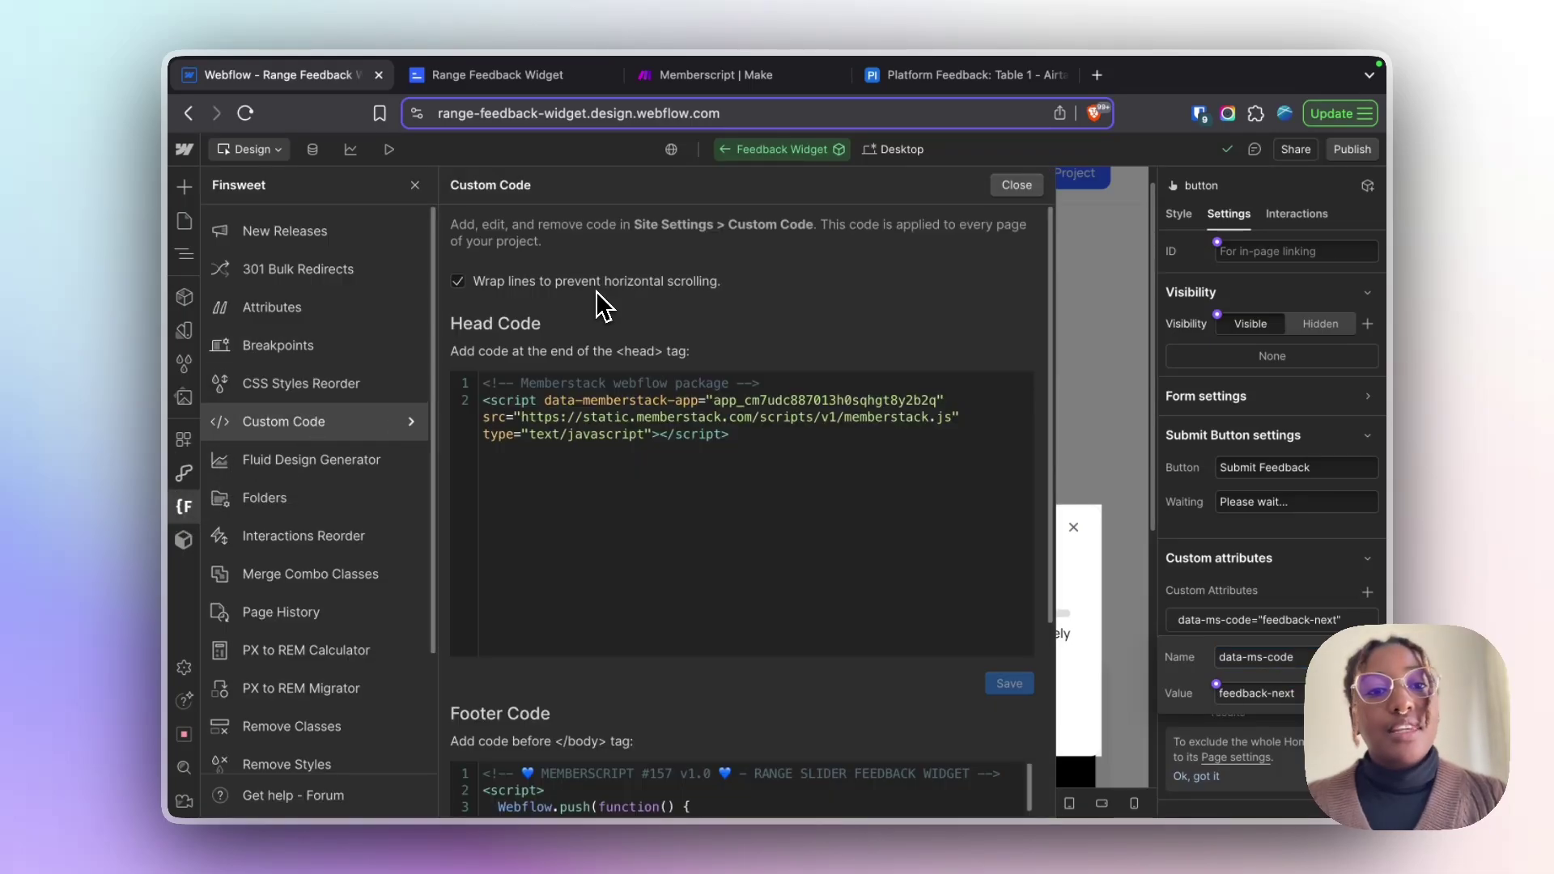
{"action": "scroll", "coordinate": [599, 364], "scroll_direction": "down", "scroll_amount": 10}
{"action": "scroll", "coordinate": [603, 544], "scroll_direction": "up", "scroll_amount": 3}
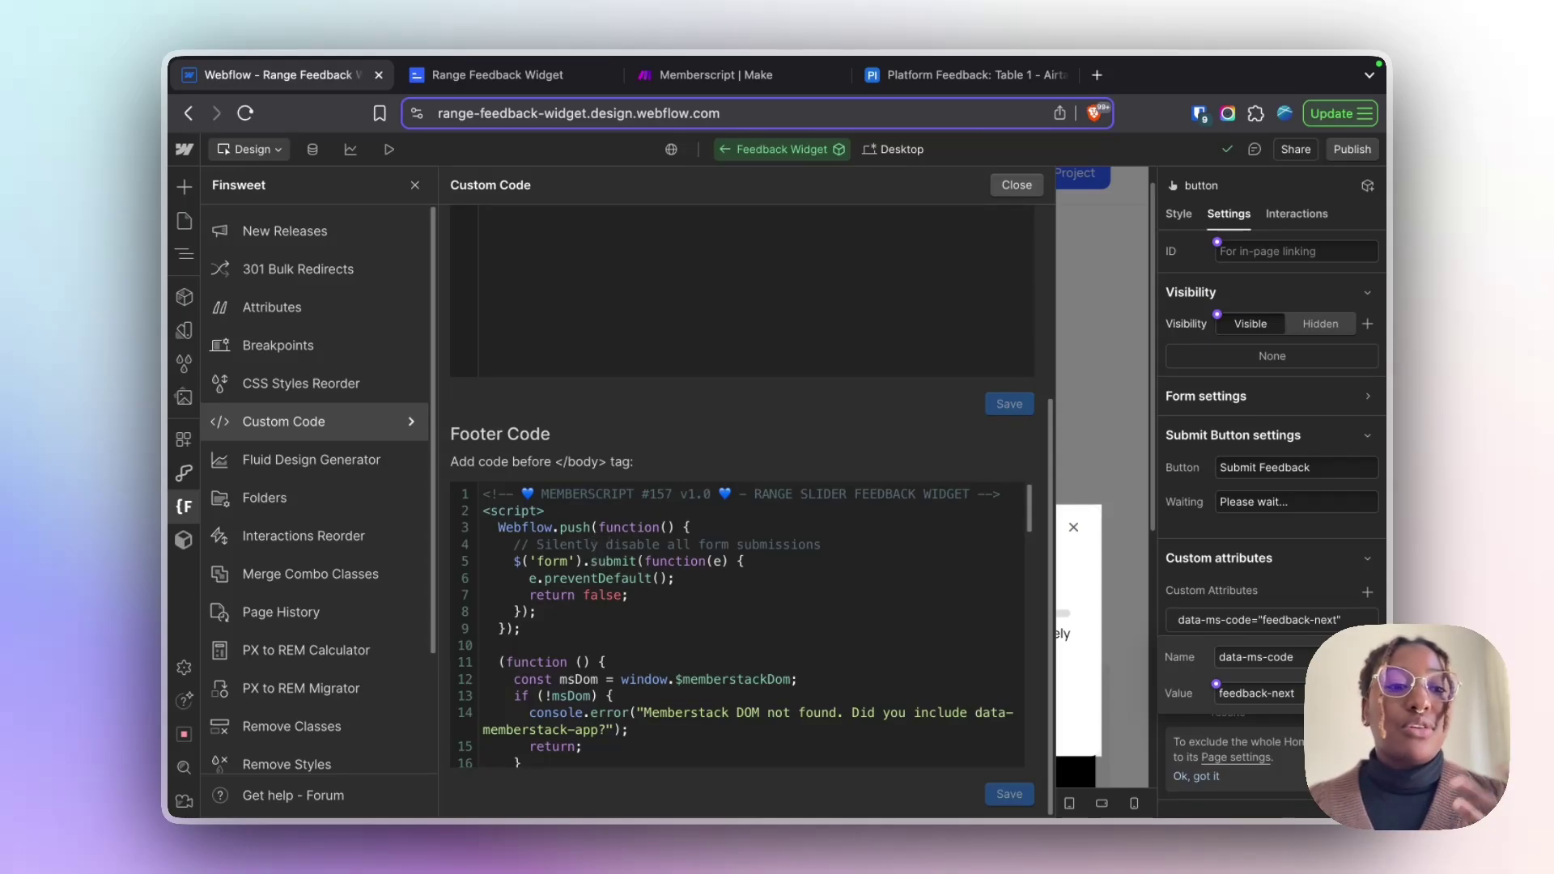
{"action": "scroll", "coordinate": [640, 515], "scroll_direction": "down", "scroll_amount": 10}
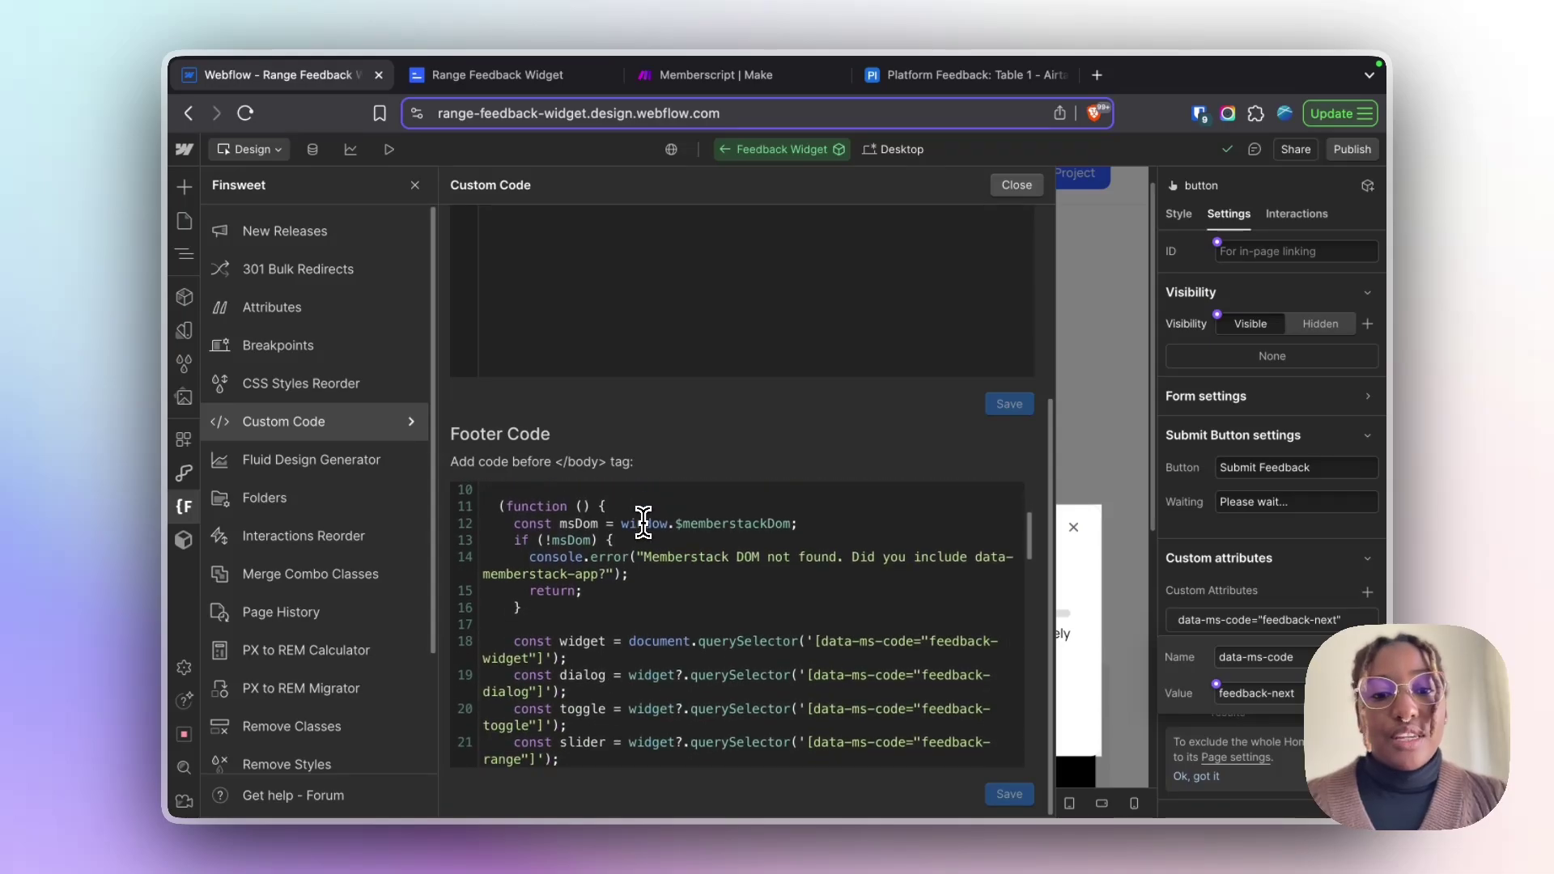
Step: Find the fetch call in the footer code, copy its Make webhook URL, and view the rest of the script
{"action": "scroll", "coordinate": [642, 549], "scroll_direction": "down", "scroll_amount": 5}
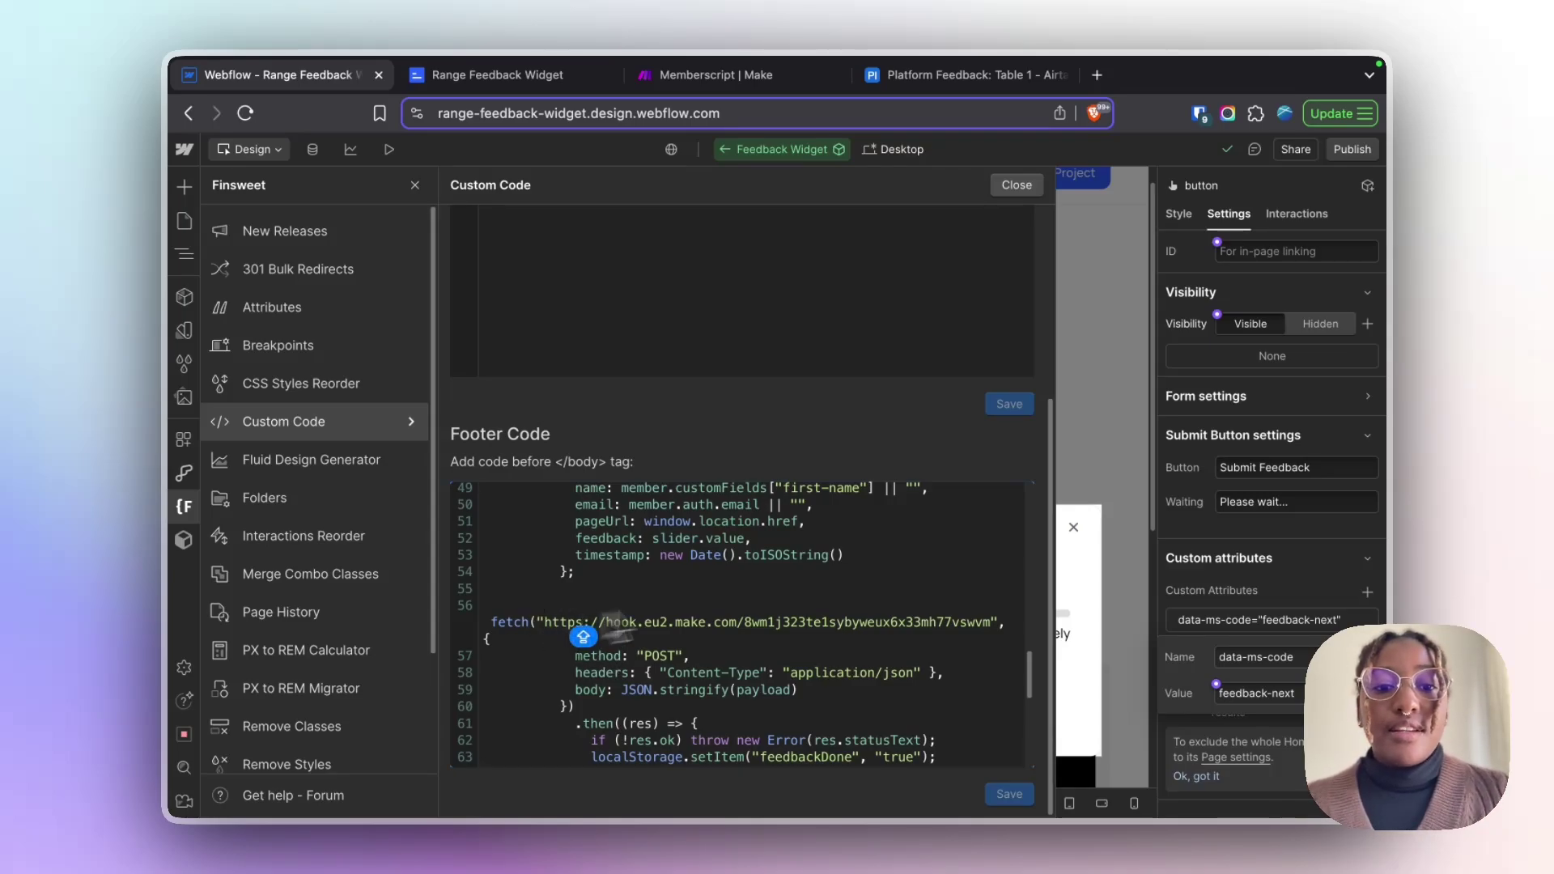
{"action": "left_click_drag", "start_coordinate": [998, 645], "coordinate": [979, 631]}
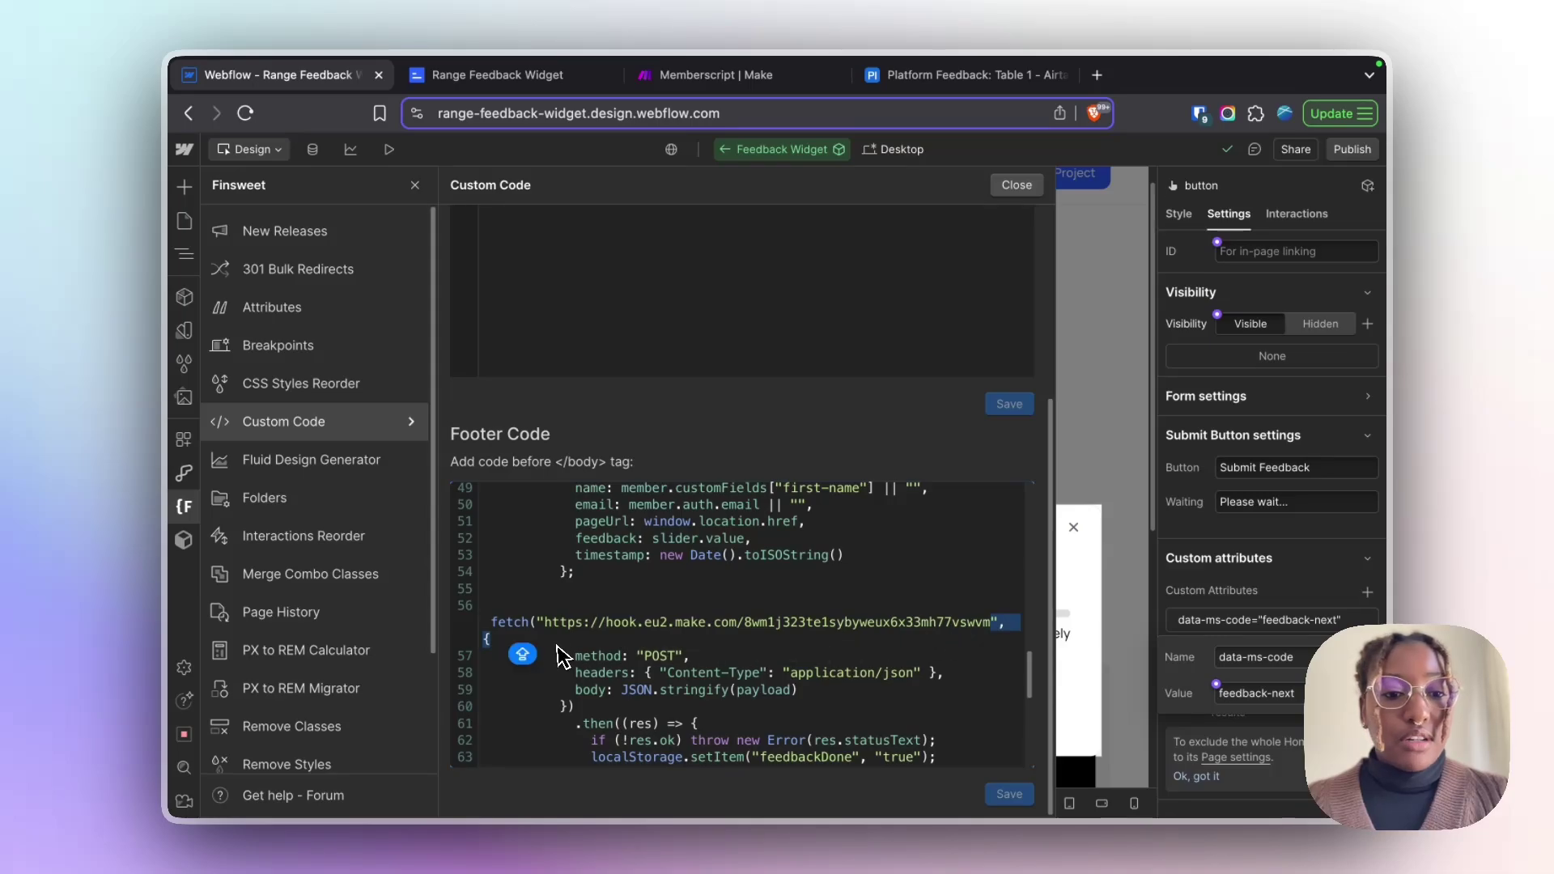
{"action": "left_click_drag", "start_coordinate": [564, 657], "coordinate": [550, 637]}
{"action": "key", "text": "super+c"}
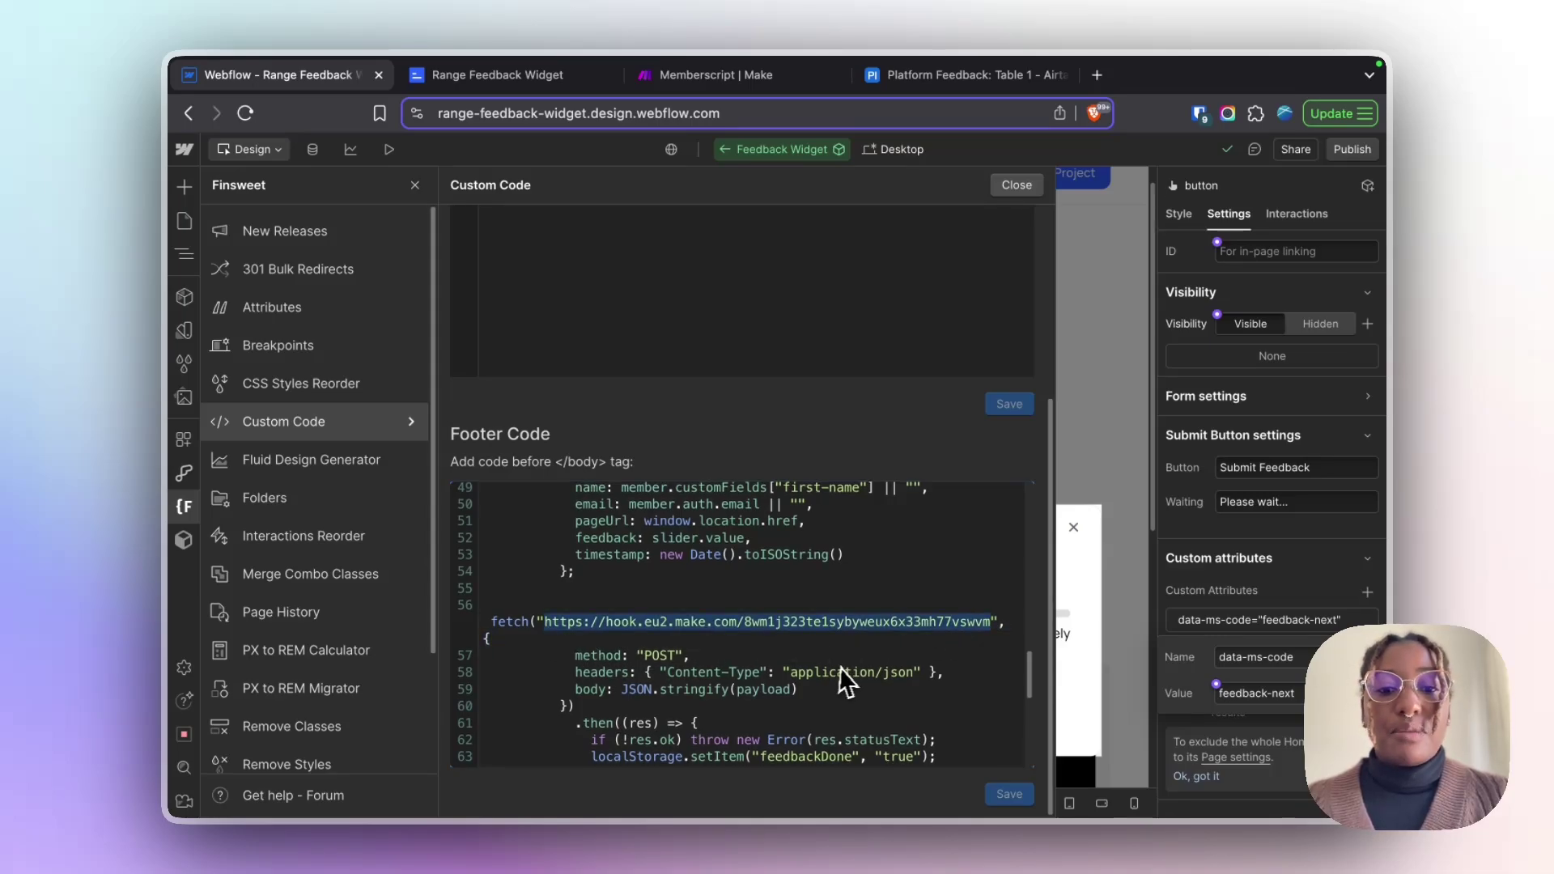
{"action": "scroll", "coordinate": [845, 664], "scroll_direction": "down", "scroll_amount": 5}
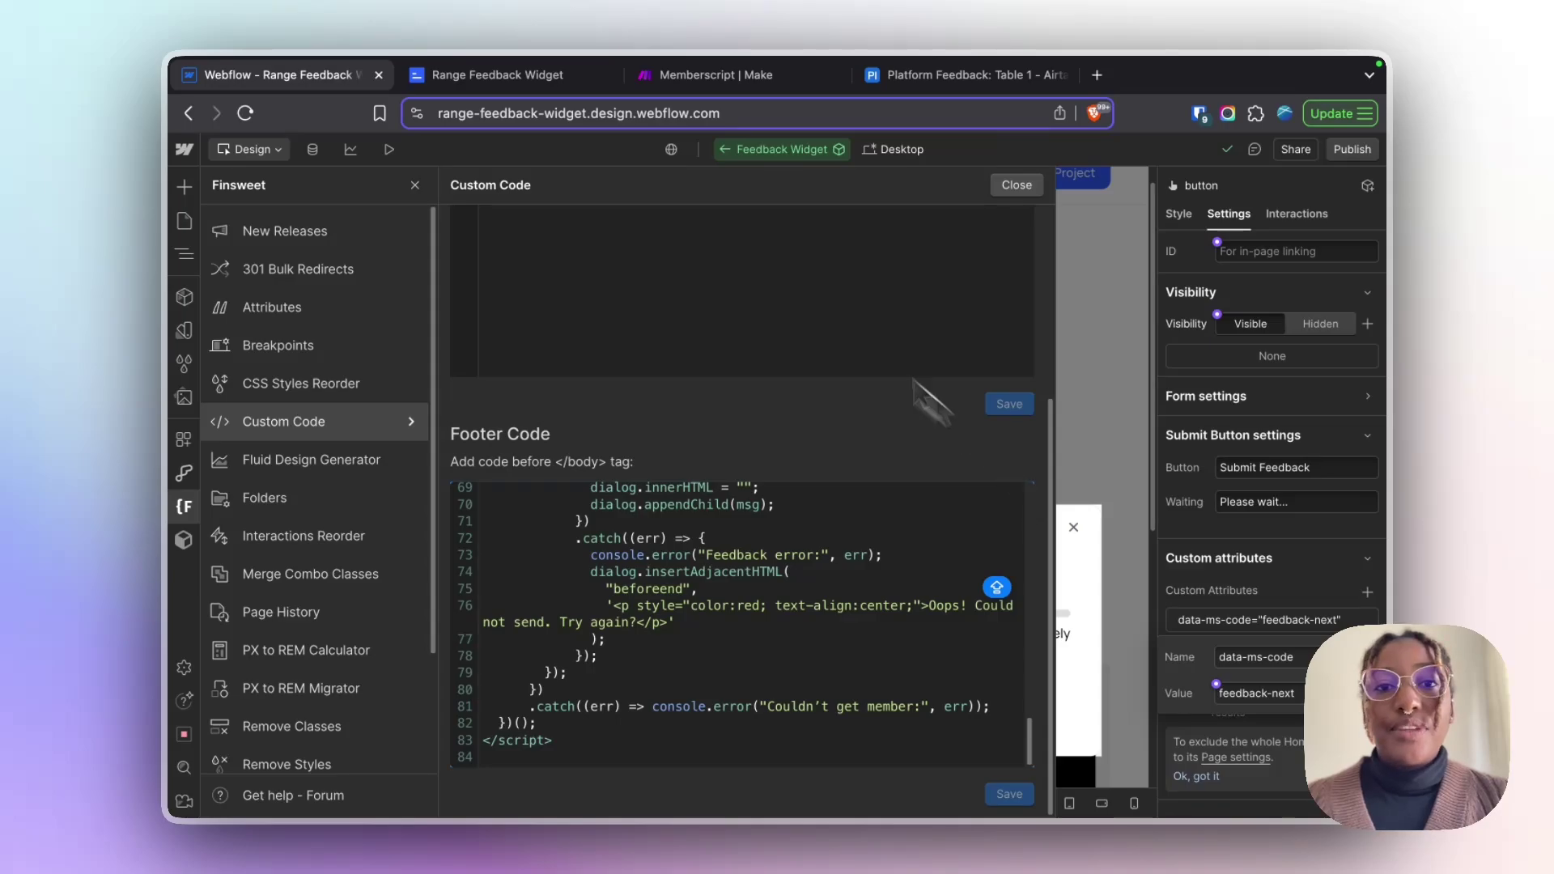
Step: Switch to the Memberscript scenario in Make and show the Import blueprint option
{"action": "left_click", "coordinate": [722, 81]}
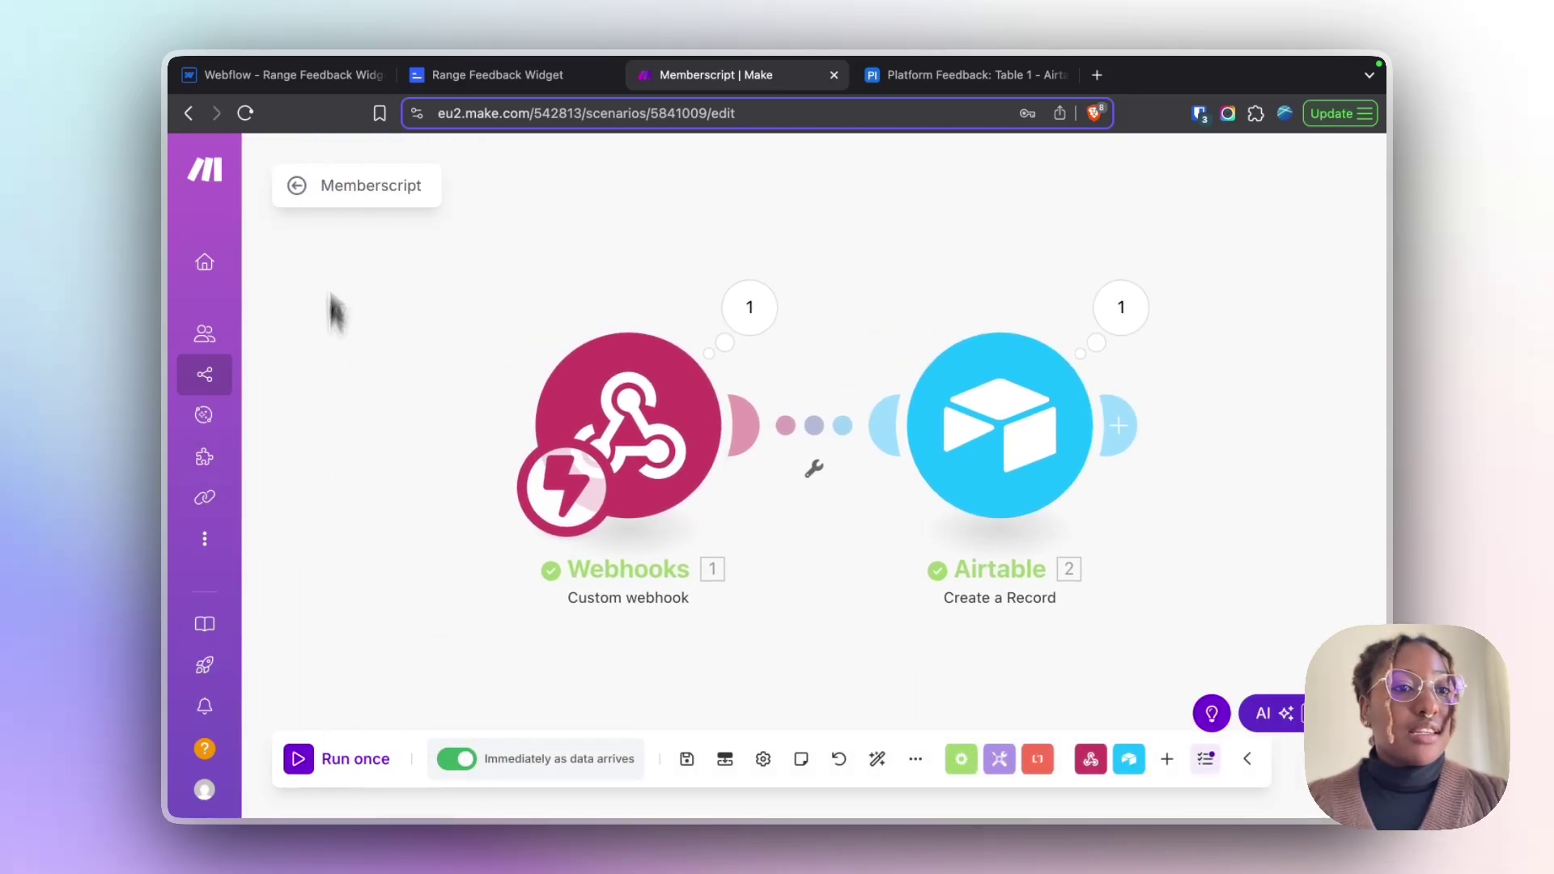
{"action": "mouse_move", "coordinate": [252, 369]}
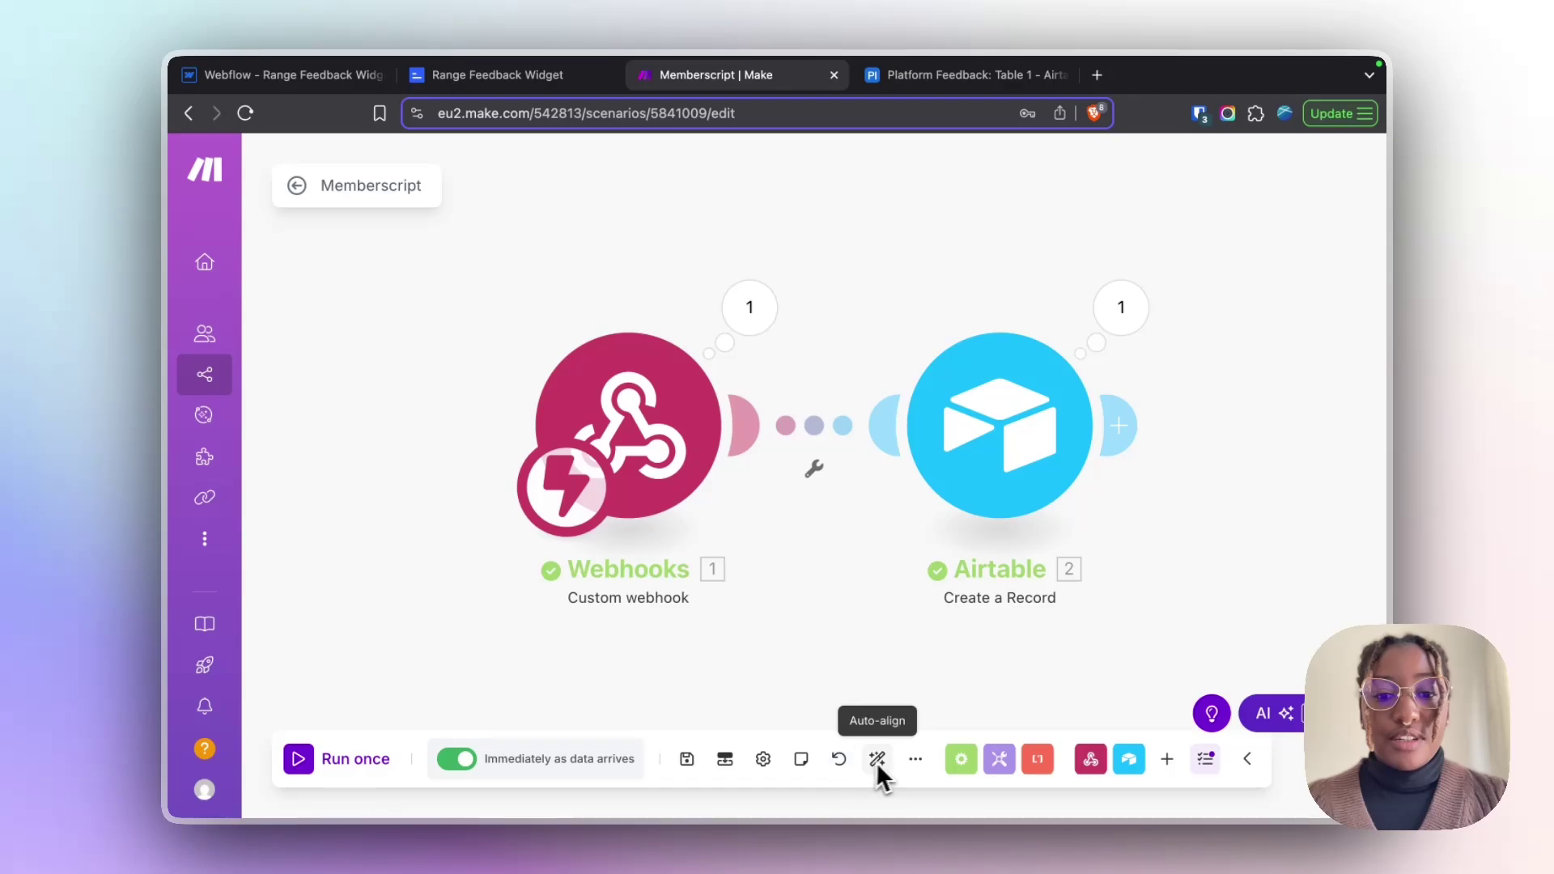
{"action": "left_click", "coordinate": [915, 760]}
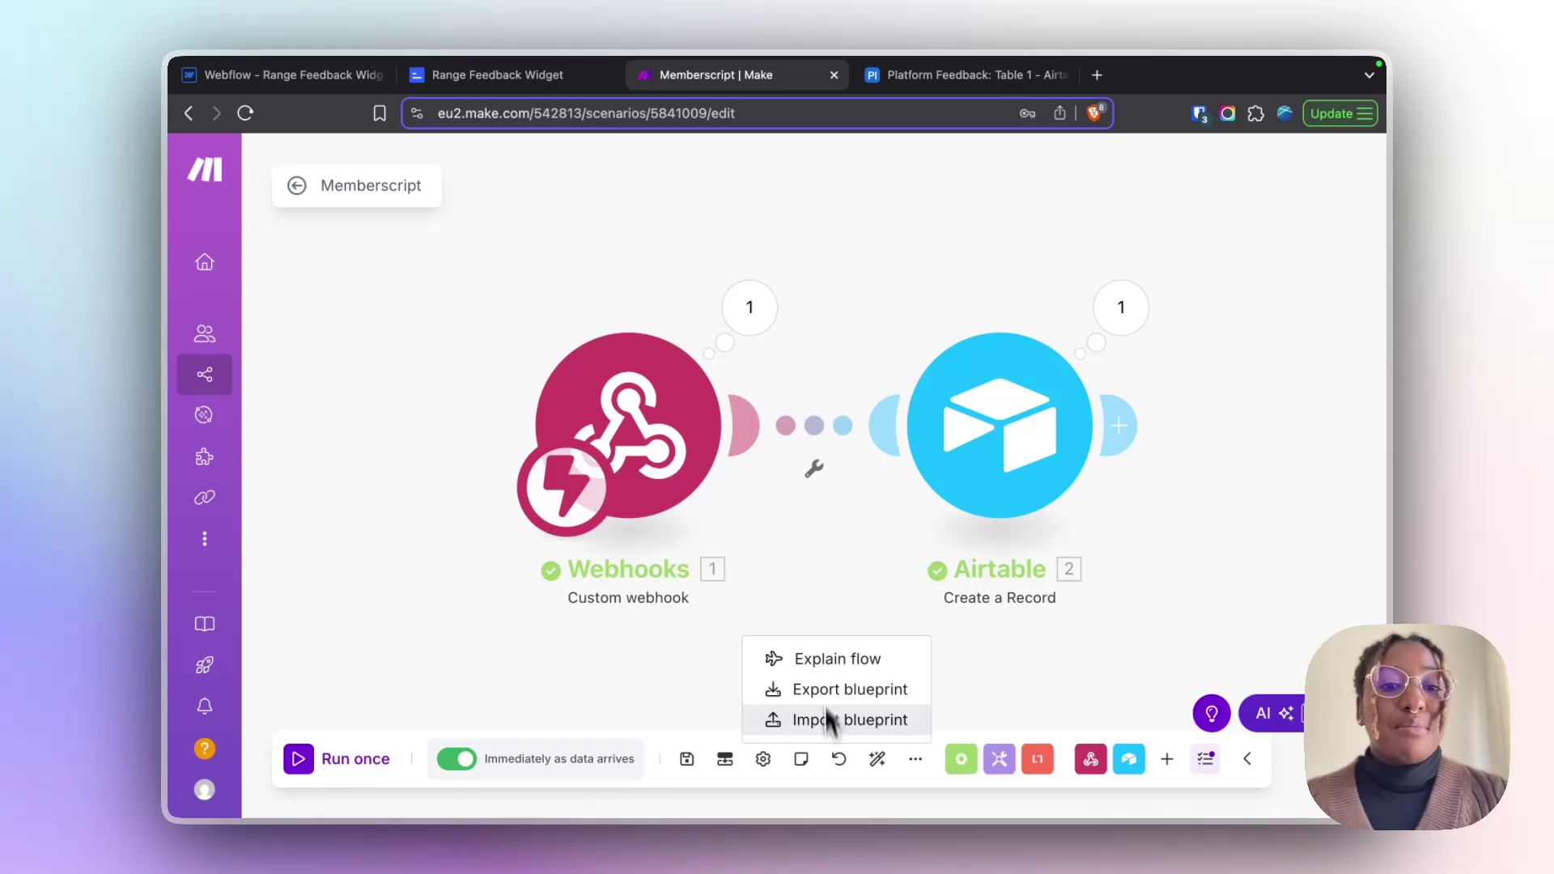
Step: Copy the Memberscript #157 webhook address, locate the matching URL in Webflow's footer code, and close Custom Code
{"action": "left_click", "coordinate": [685, 447]}
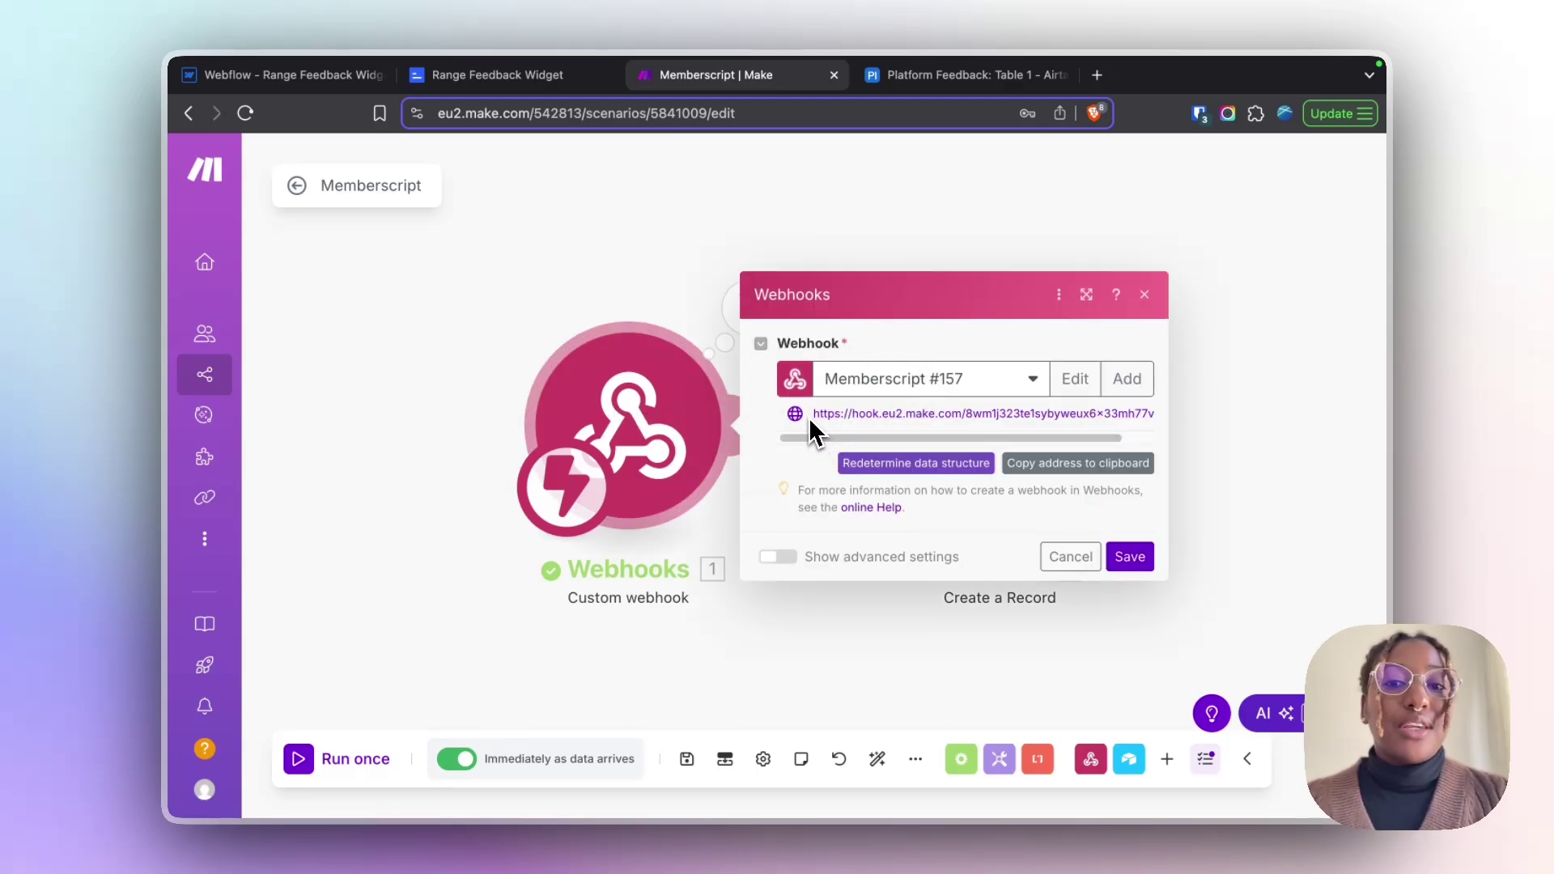
{"action": "left_click", "coordinate": [1089, 477]}
{"action": "left_click", "coordinate": [271, 78]}
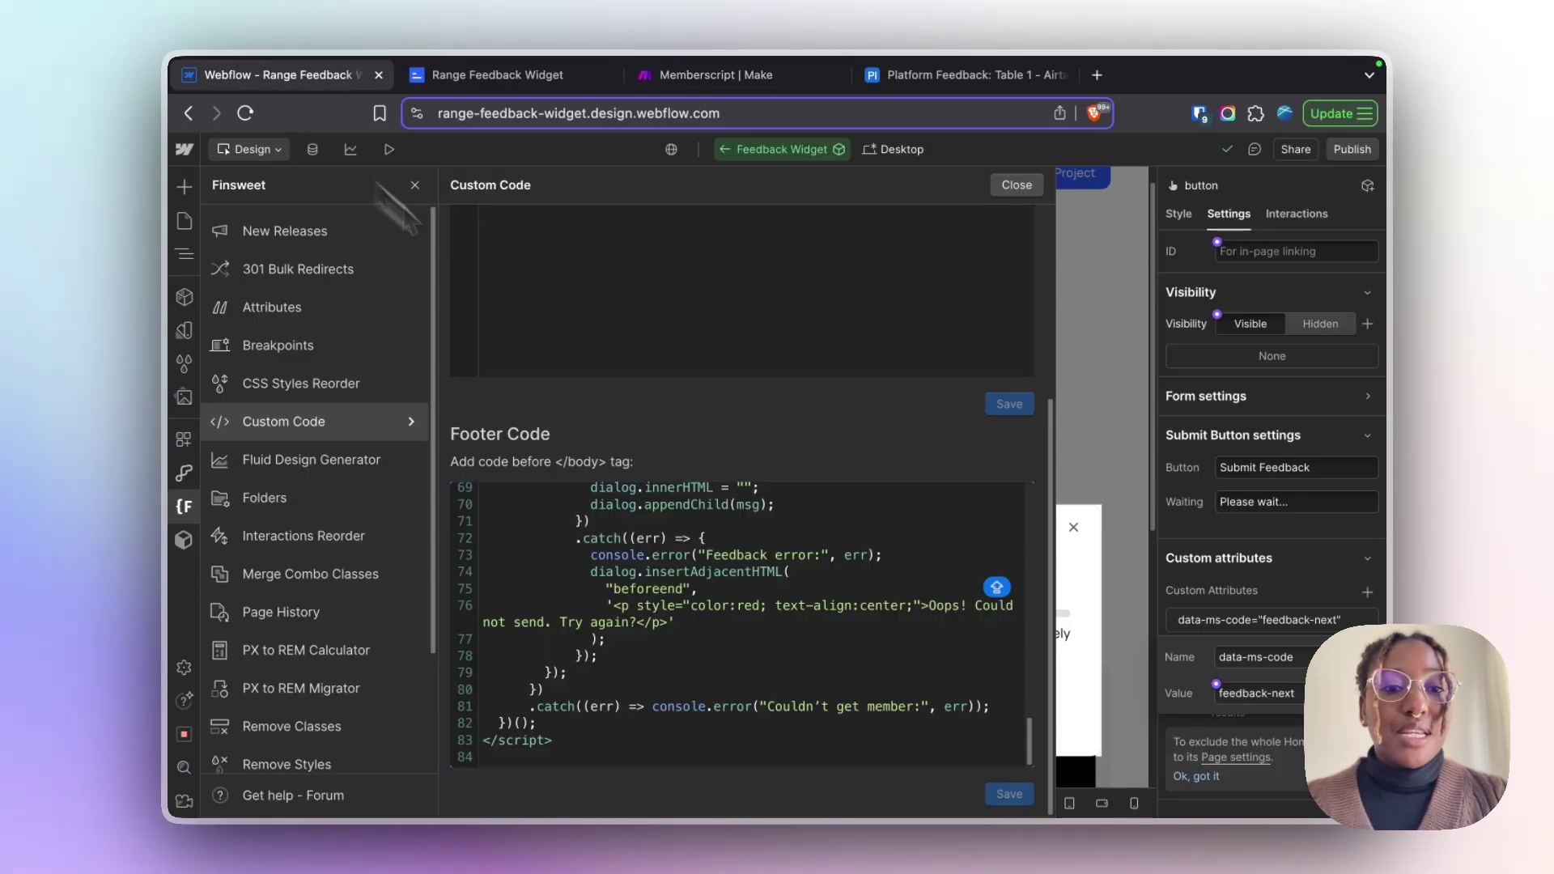
{"action": "key", "text": "super+v"}
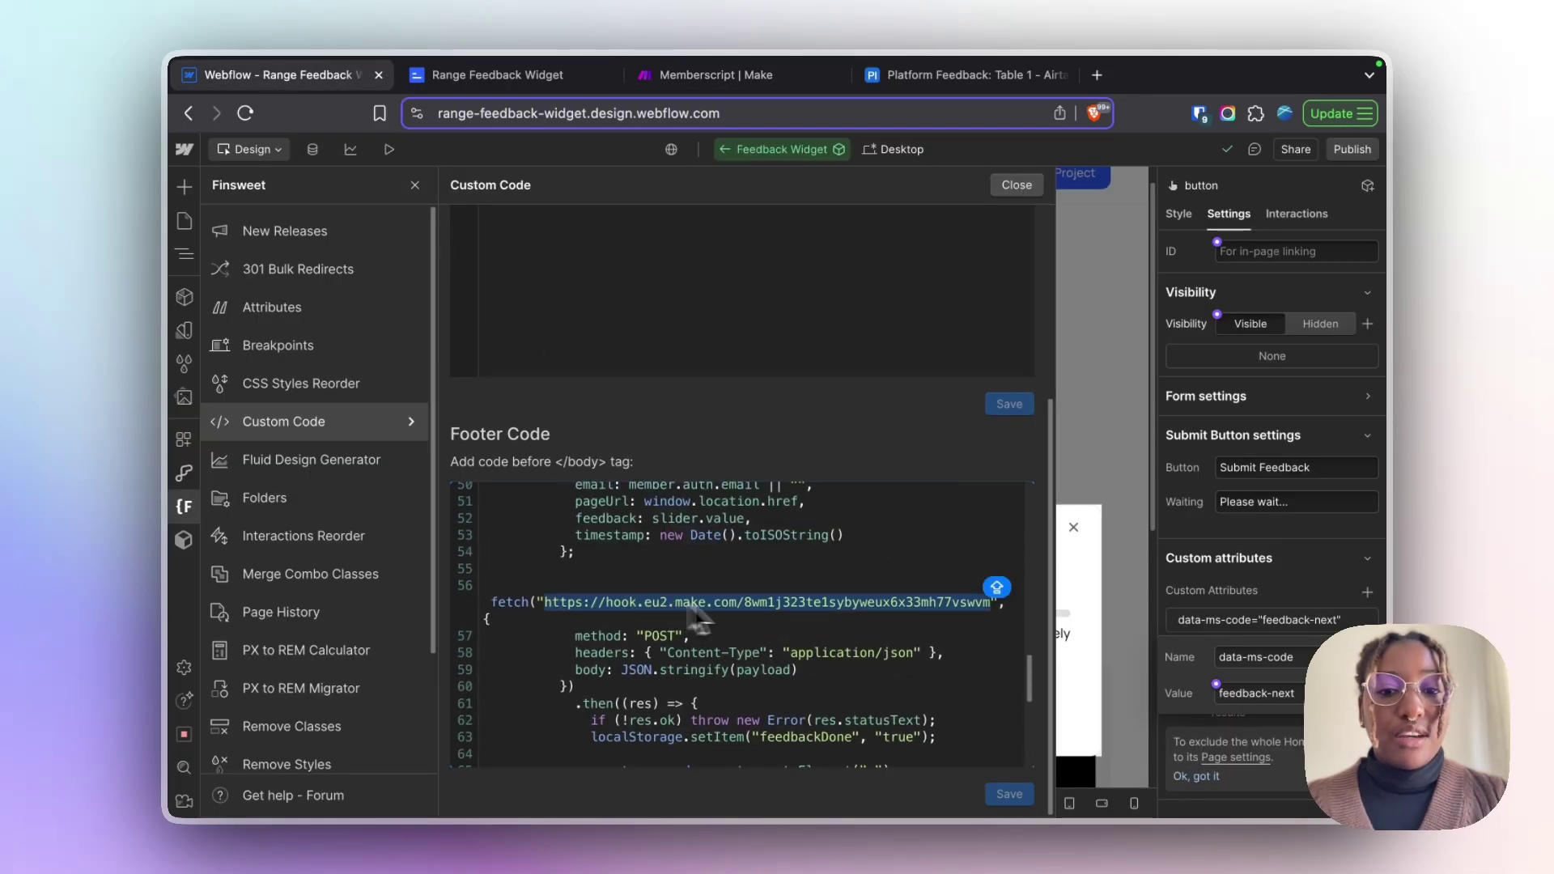
{"action": "left_click", "coordinate": [1018, 185]}
Step: Return to Make, close the Webhooks settings, and open the Airtable Create a Record module's settings
{"action": "left_click", "coordinate": [717, 74]}
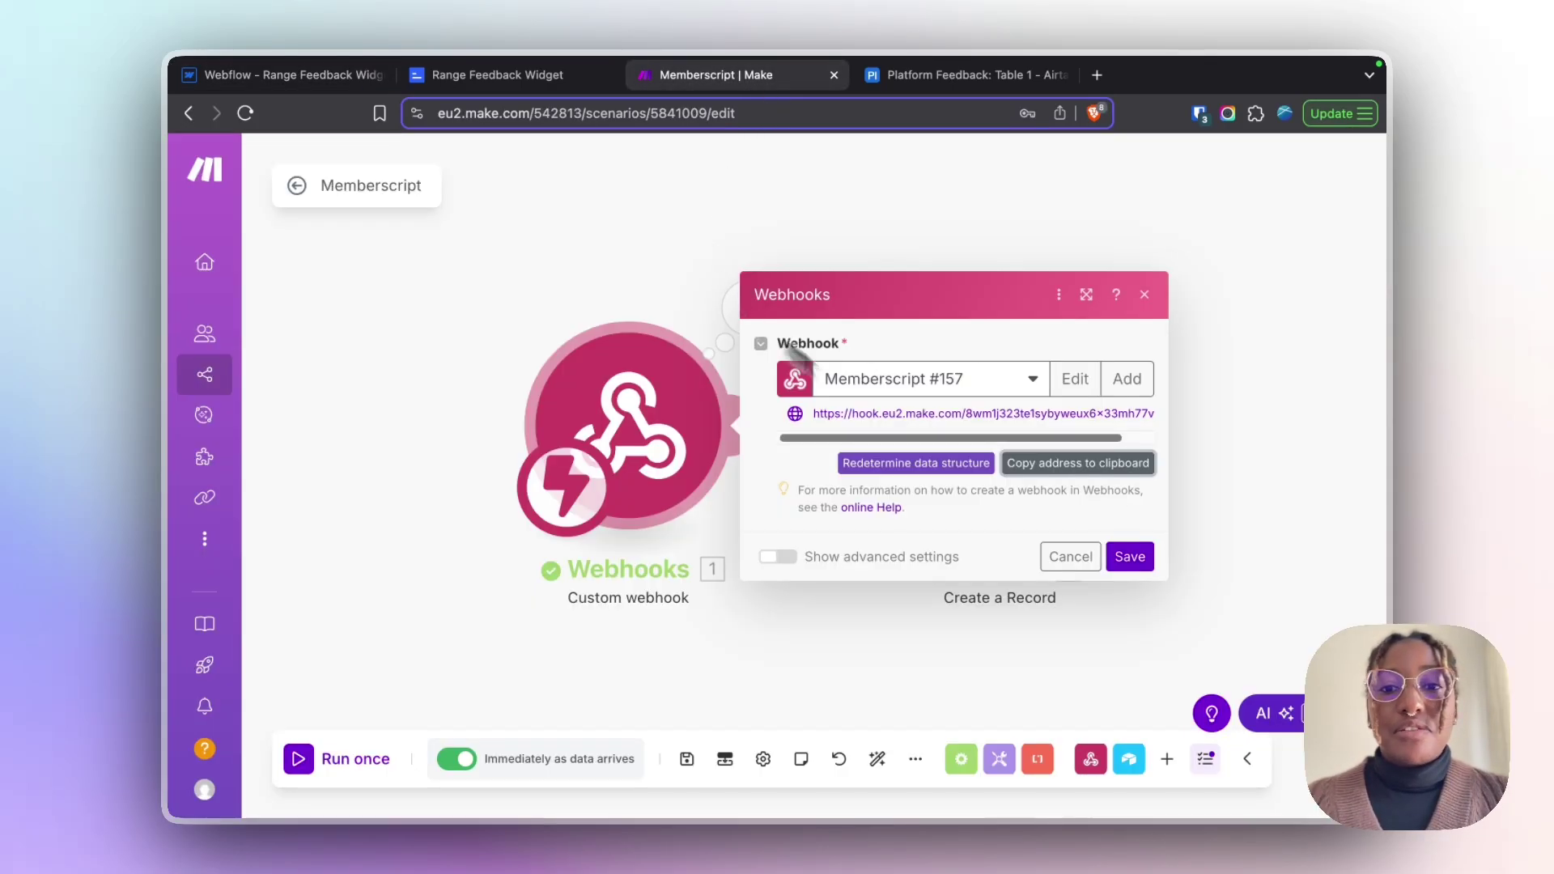
{"action": "left_click", "coordinate": [1145, 295]}
{"action": "left_click_drag", "start_coordinate": [1197, 364], "coordinate": [801, 348]}
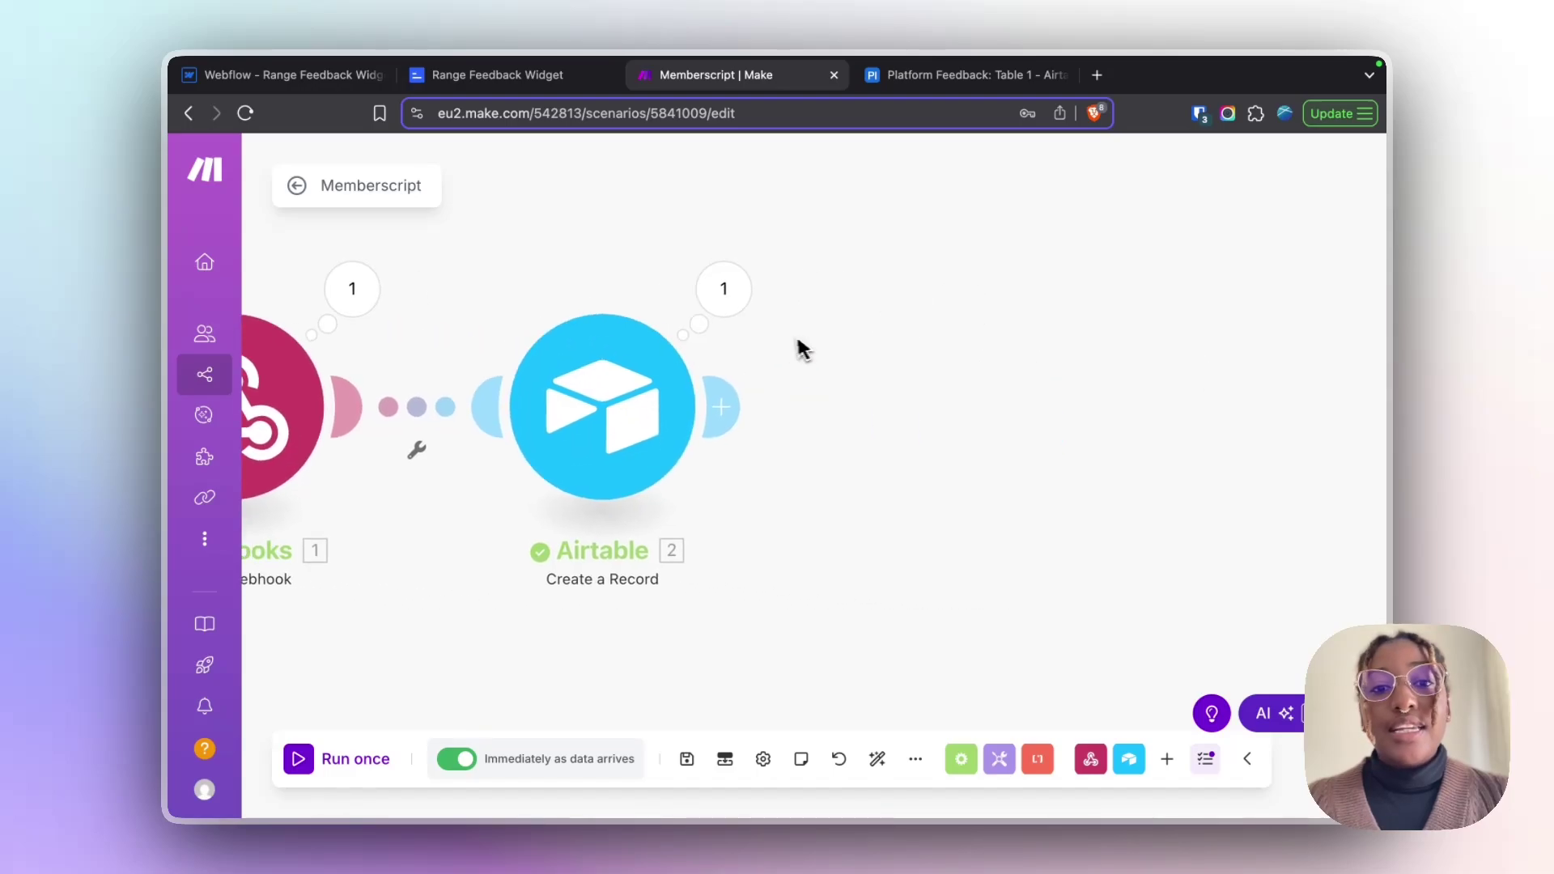
{"action": "left_click", "coordinate": [609, 388]}
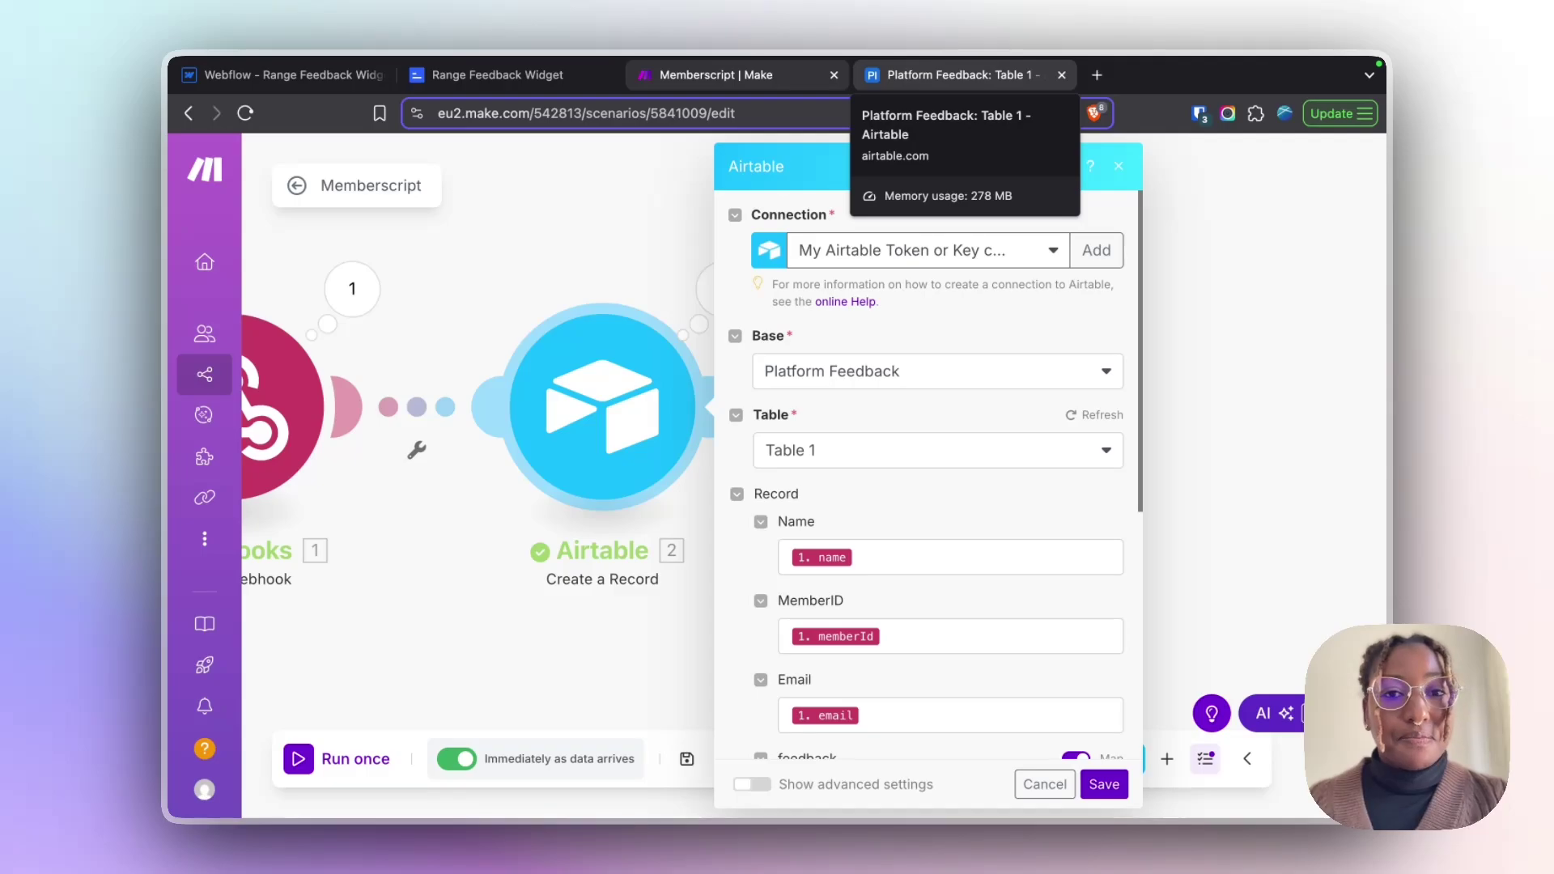
Step: Switch to the Platform Feedback base in Airtable and show the account options, including Builder hub
{"action": "left_click", "coordinate": [967, 75]}
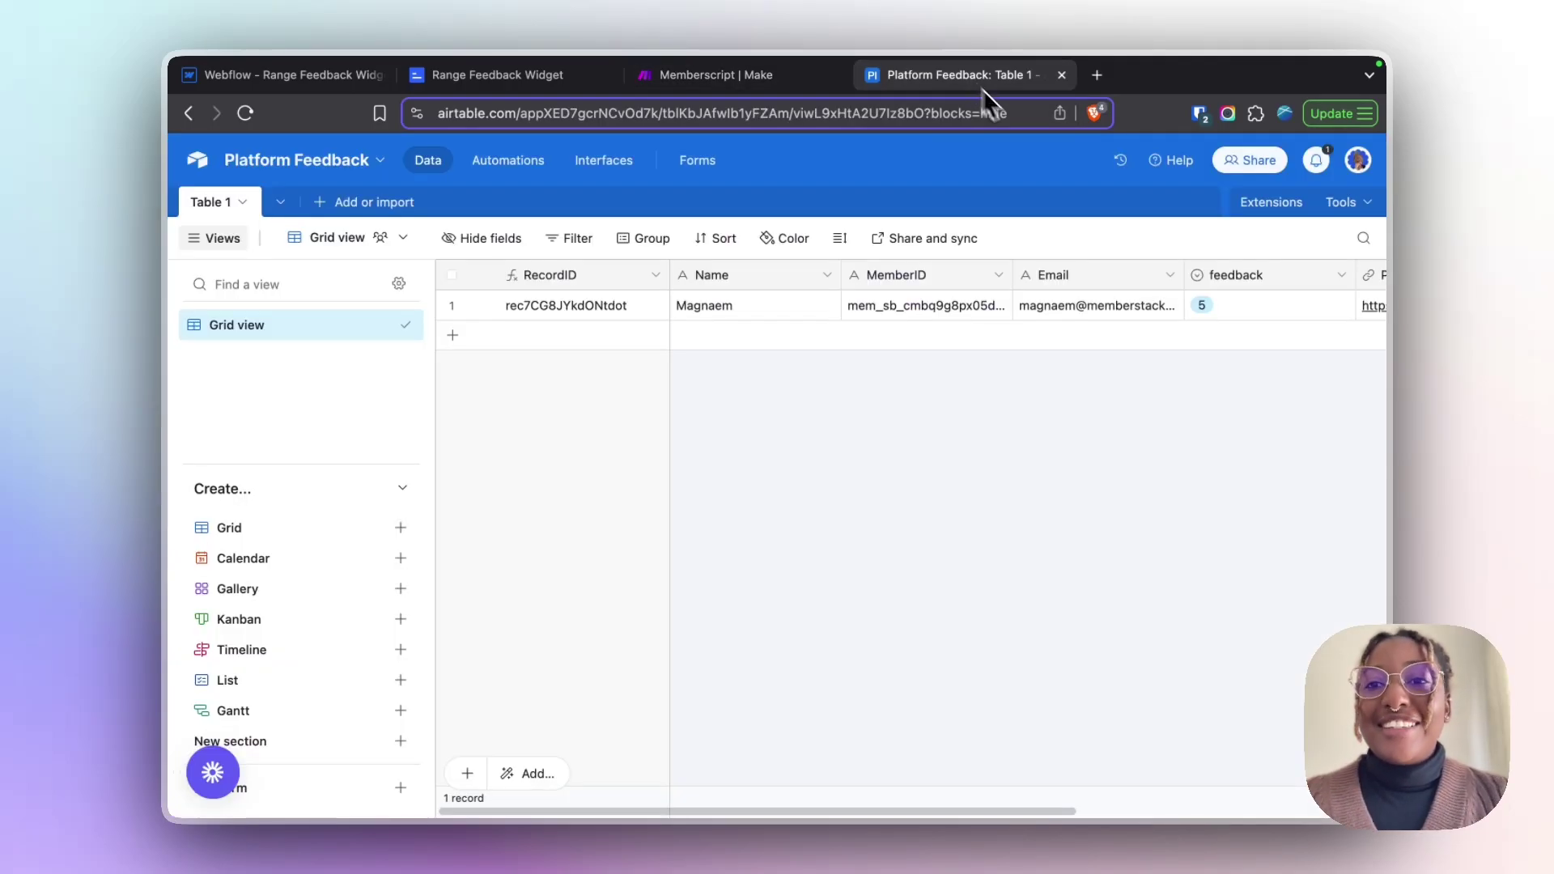
{"action": "left_click", "coordinate": [1317, 162]}
{"action": "left_click", "coordinate": [1359, 160]}
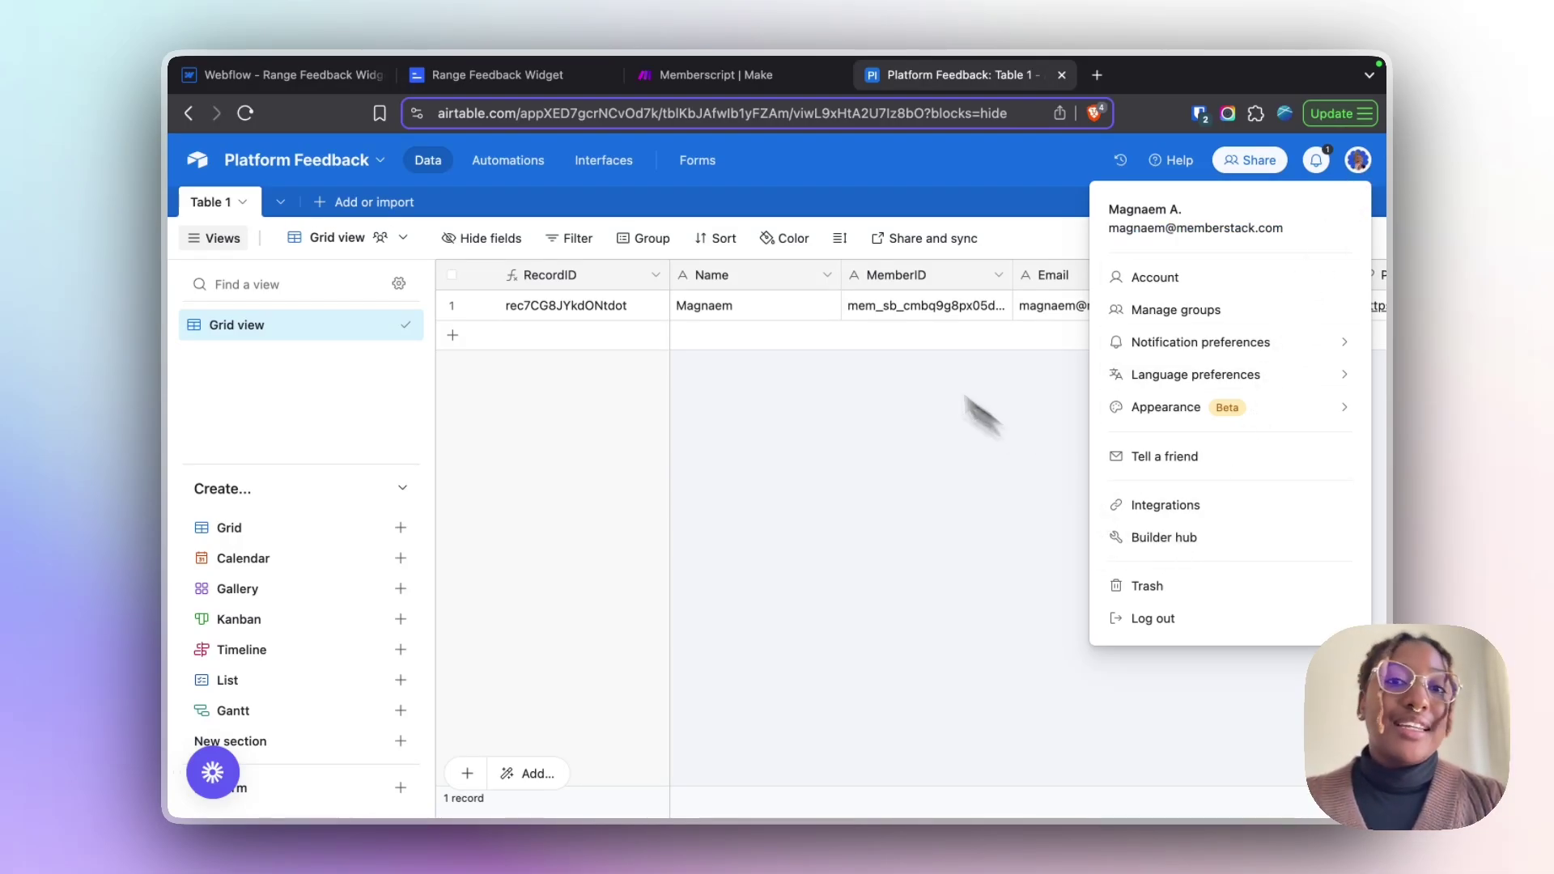
Step: Compare the Record field mappings in Make with the fields of Table 1's first record in Airtable, and return to Webflow
{"action": "left_click", "coordinate": [737, 74]}
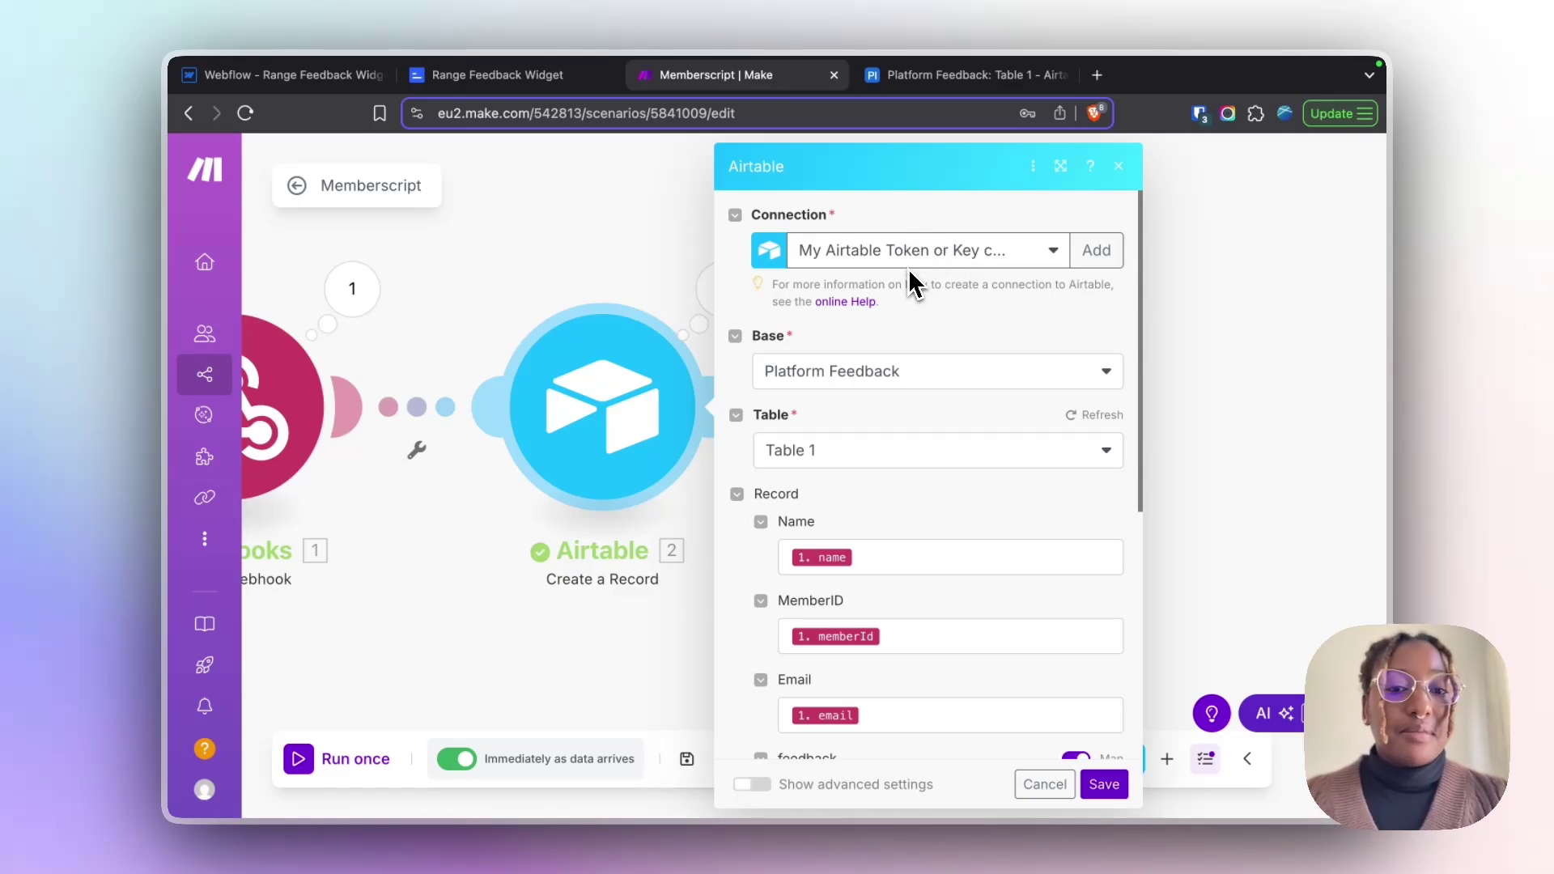
{"action": "scroll", "coordinate": [919, 417], "scroll_direction": "down", "scroll_amount": 3}
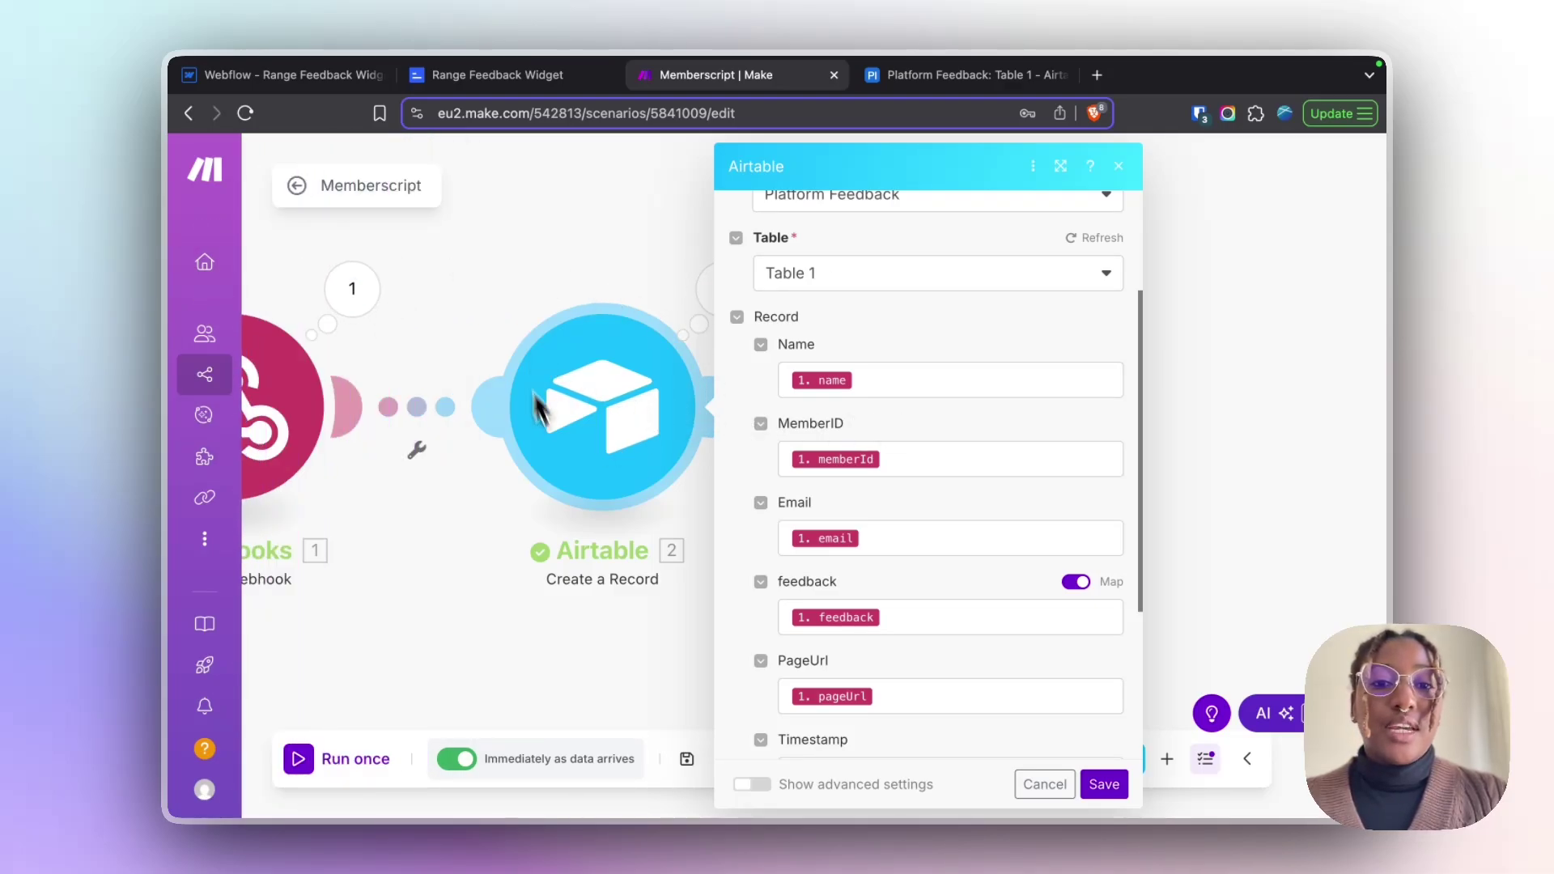
{"action": "left_click", "coordinate": [995, 81]}
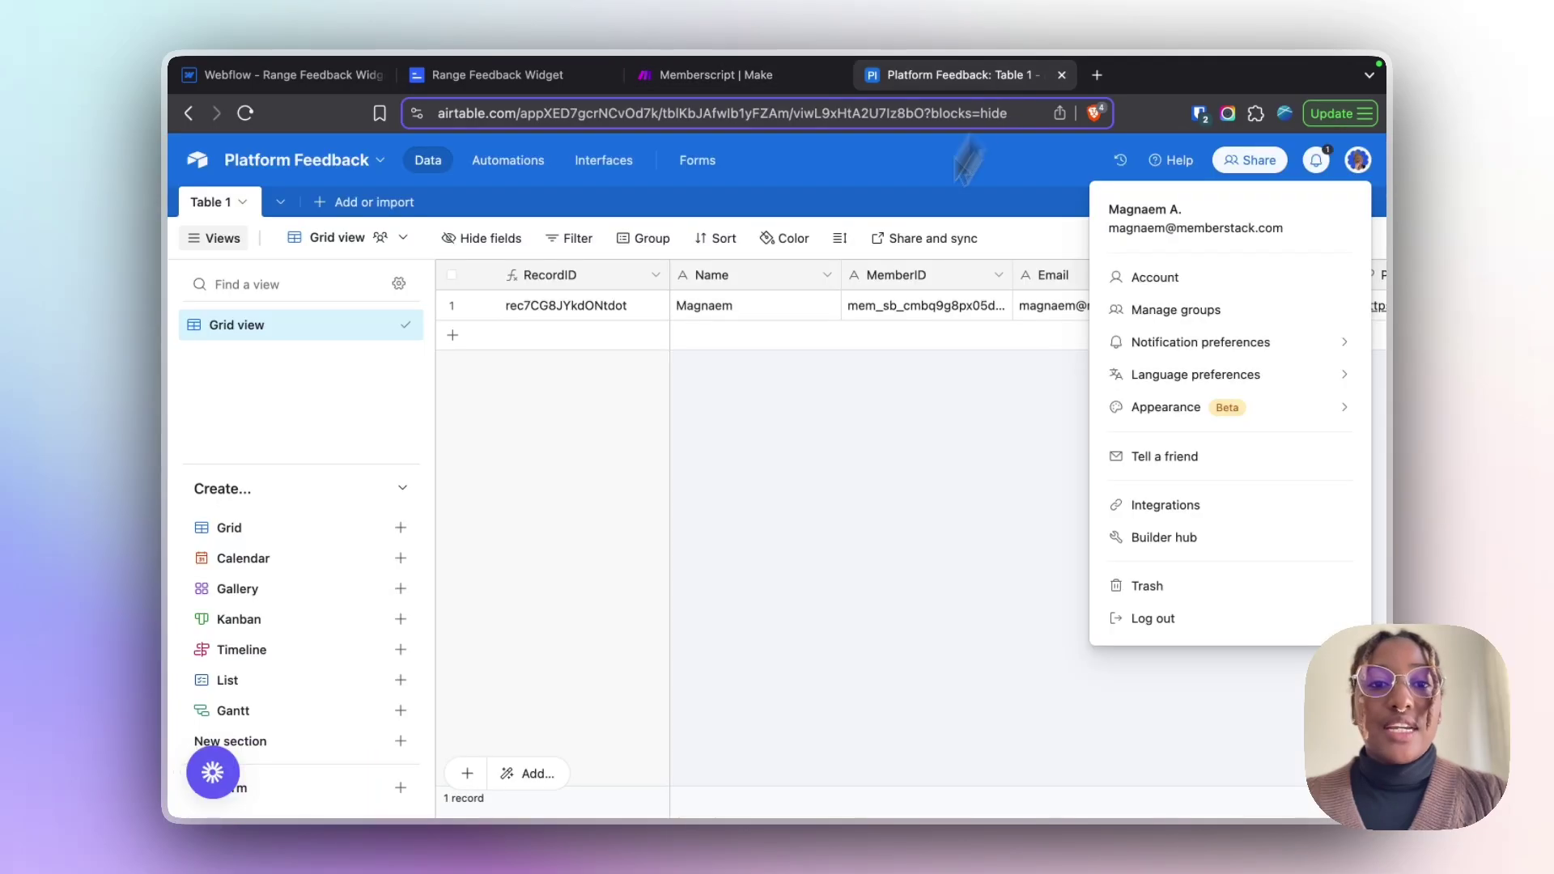
{"action": "left_click", "coordinate": [807, 488]}
{"action": "left_click", "coordinate": [492, 313]}
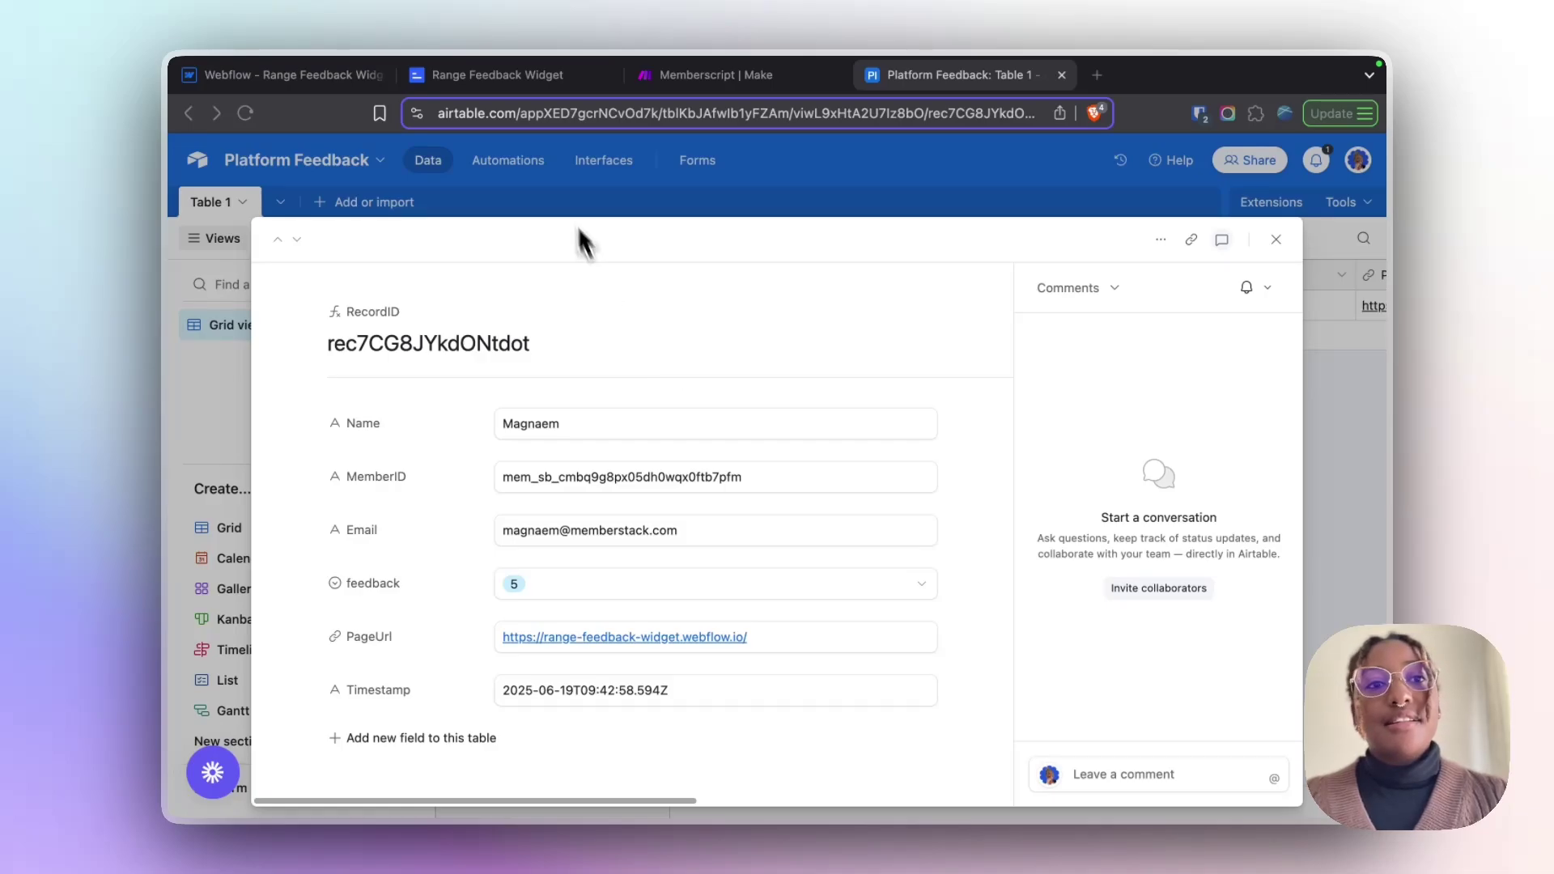
{"action": "left_click", "coordinate": [285, 77]}
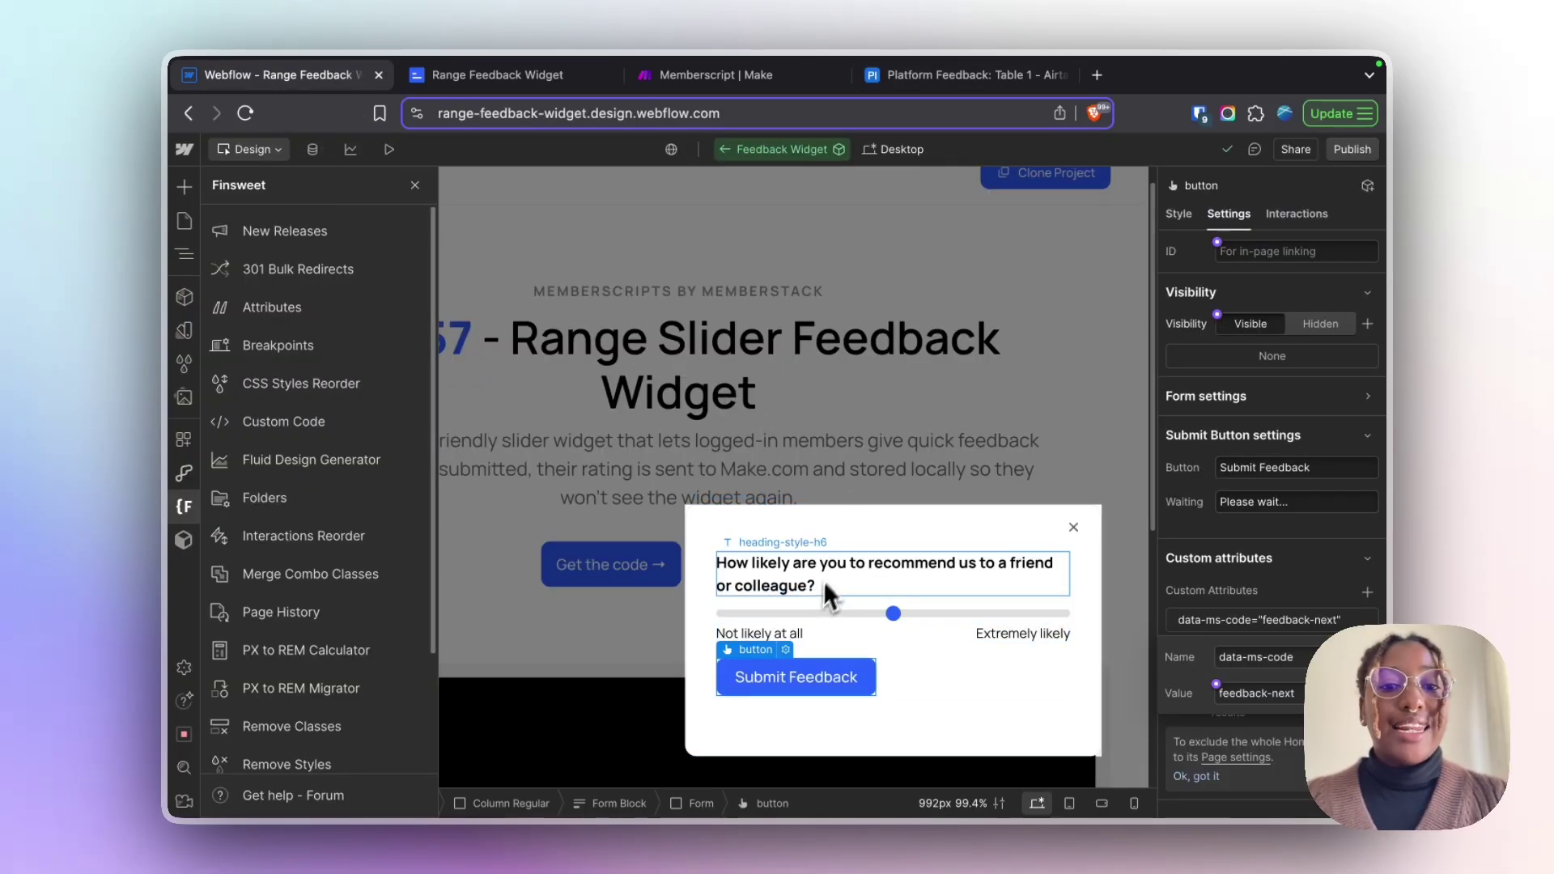